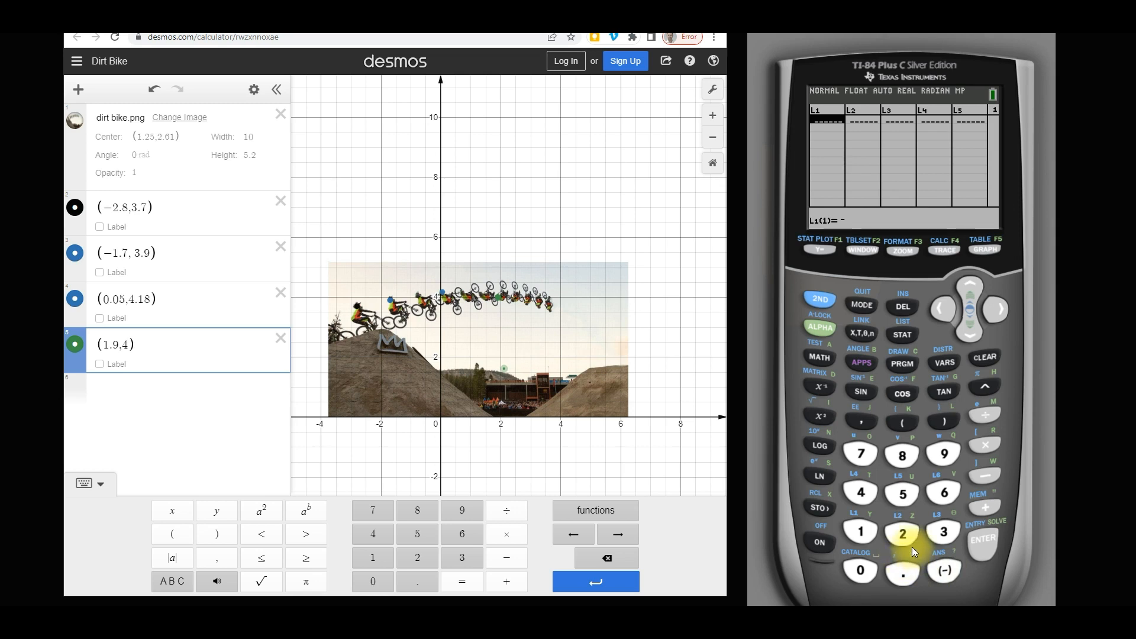
Step: Enter the first data point in the calculator's lists, with -2.8 in L1 and 3.7 in L2
left_click(904, 460)
left_click(981, 542)
left_click(992, 307)
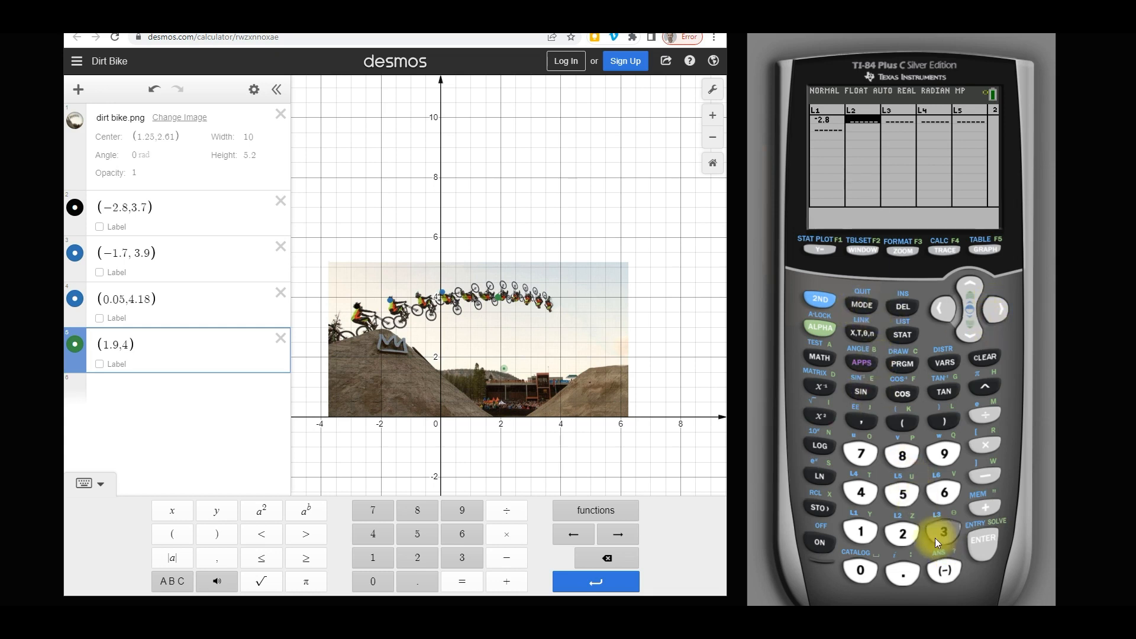
left_click(860, 453)
left_click(983, 550)
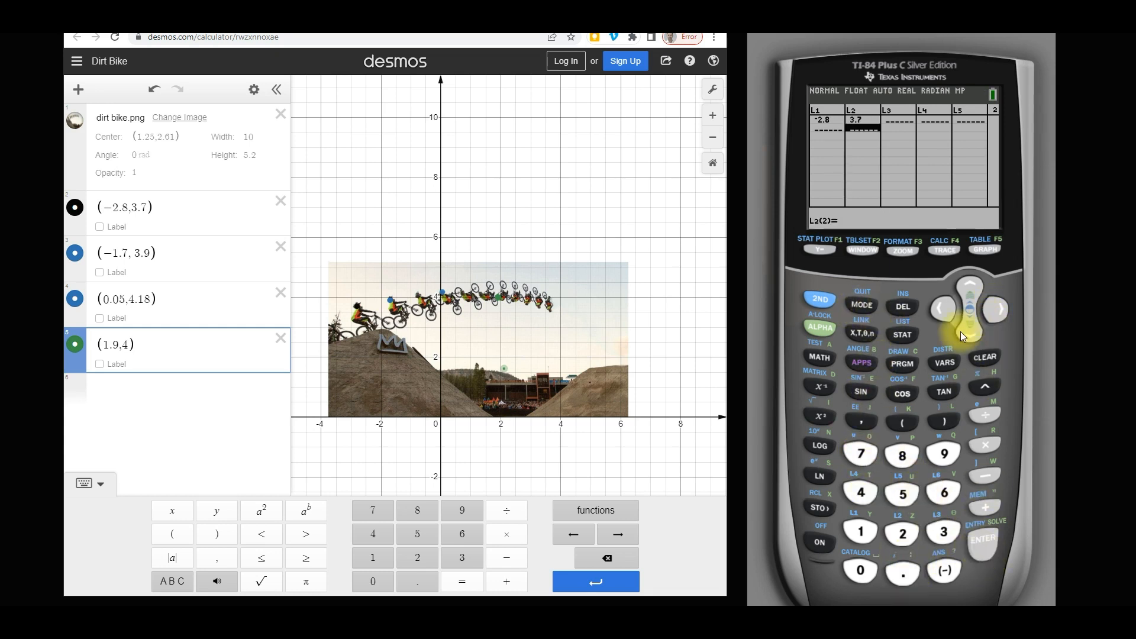
Step: Enter the second data point in the lists, with -1.7 in L1 and 3.9 in L2
left_click(946, 307)
left_click(945, 569)
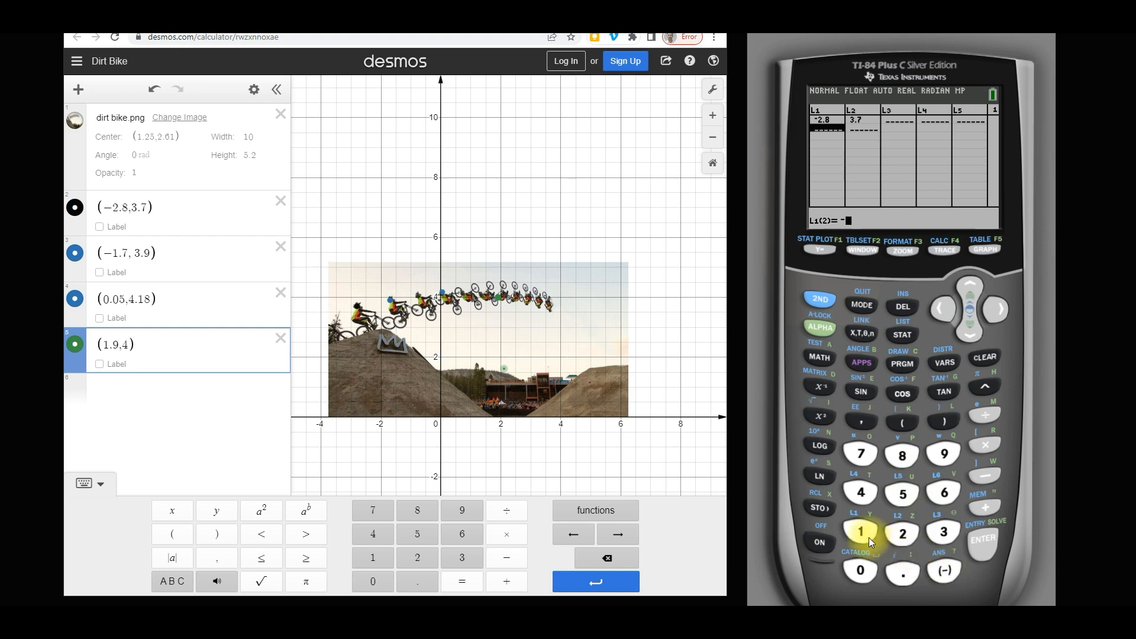
left_click(910, 577)
left_click(865, 453)
left_click(984, 541)
left_click(998, 308)
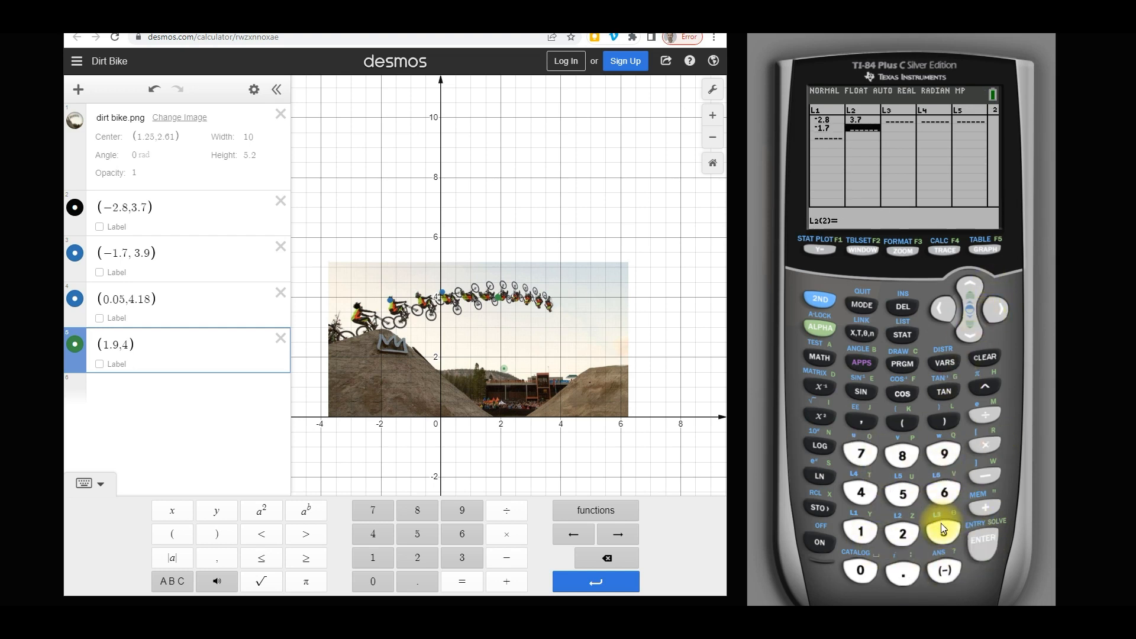
left_click(984, 548)
Step: Enter the third data point in the lists, with 0.05 in L1 and 4.18 in L2
left_click(945, 310)
left_click(862, 573)
left_click(893, 576)
left_click(862, 573)
left_click(902, 495)
left_click(983, 539)
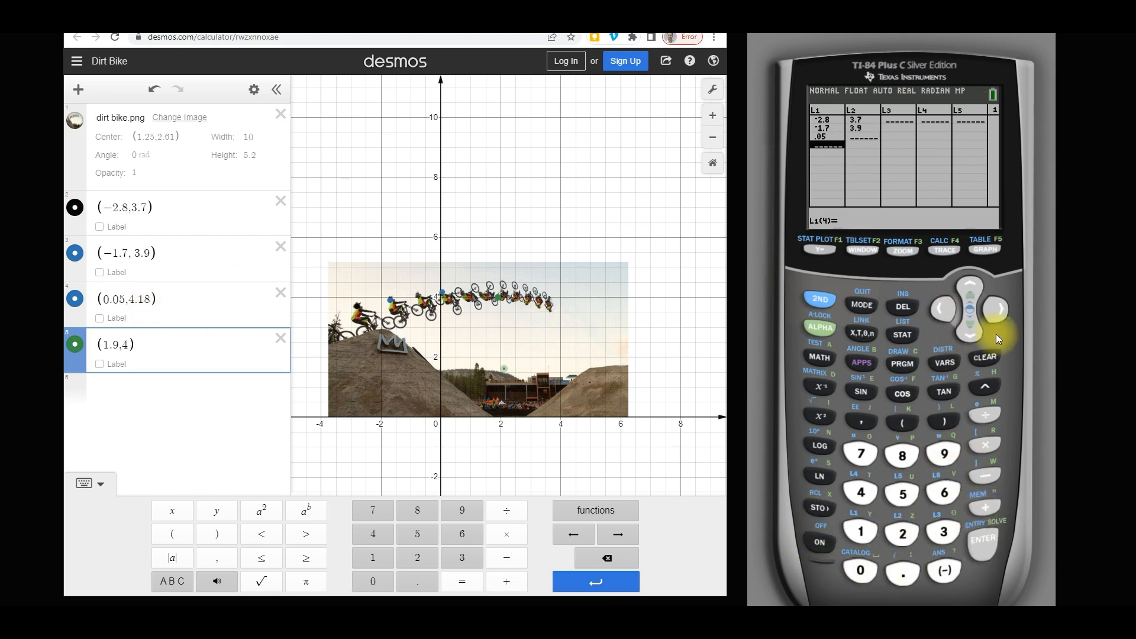
left_click(997, 309)
left_click(865, 496)
left_click(901, 574)
left_click(977, 544)
Step: Enter the fourth data point in the lists, with 1.9 in L1 and 4 in L2
left_click(941, 315)
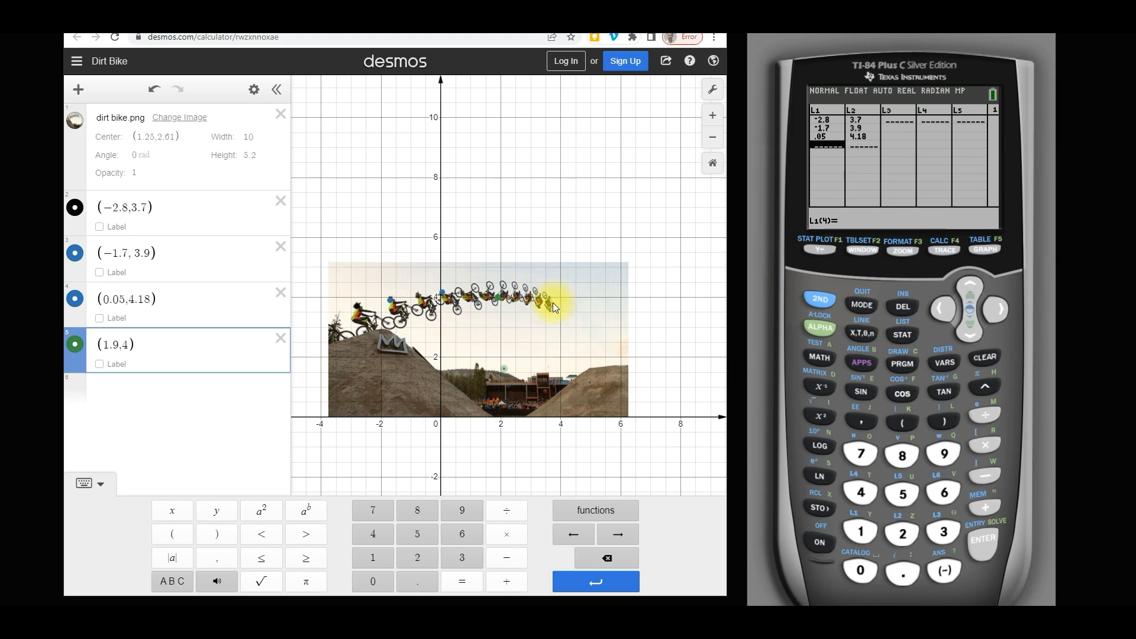
left_click(863, 535)
left_click(901, 573)
left_click(993, 547)
left_click(995, 313)
left_click(856, 492)
left_click(984, 540)
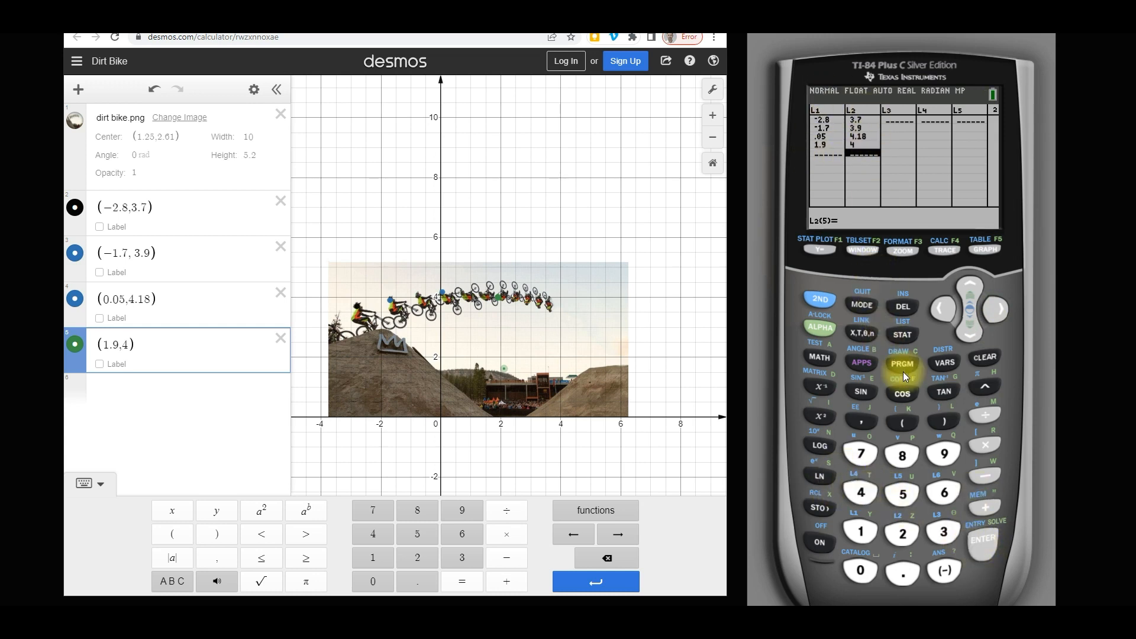
Step: Calculate a quadratic regression (QuadReg) with L1 as the Xlist and L2 as the Ylist
left_click(901, 335)
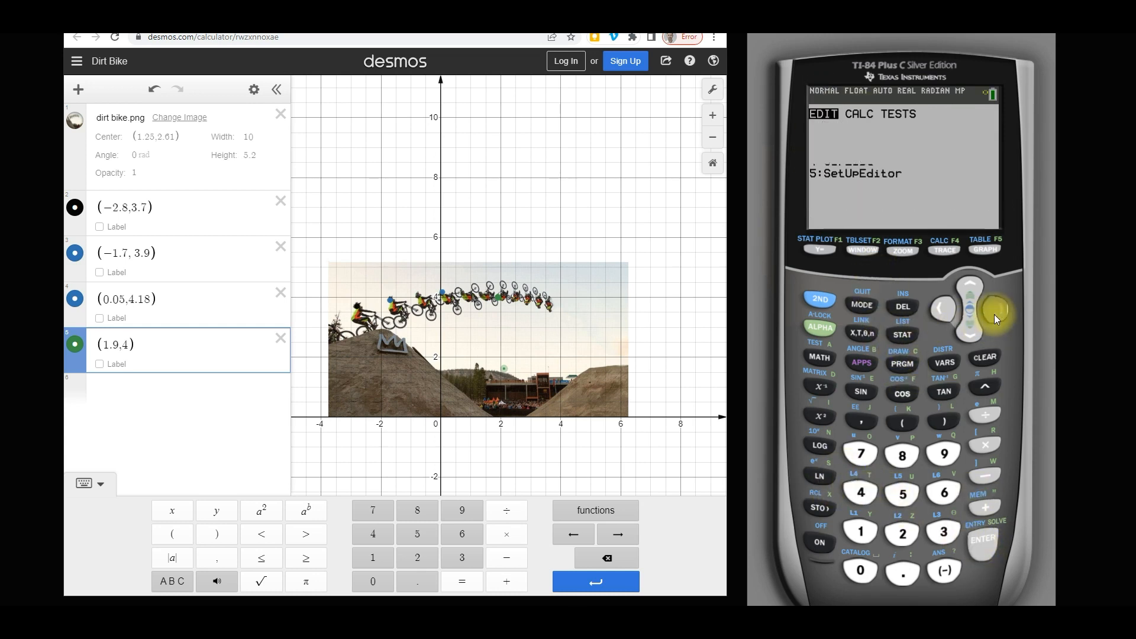
left_click(994, 314)
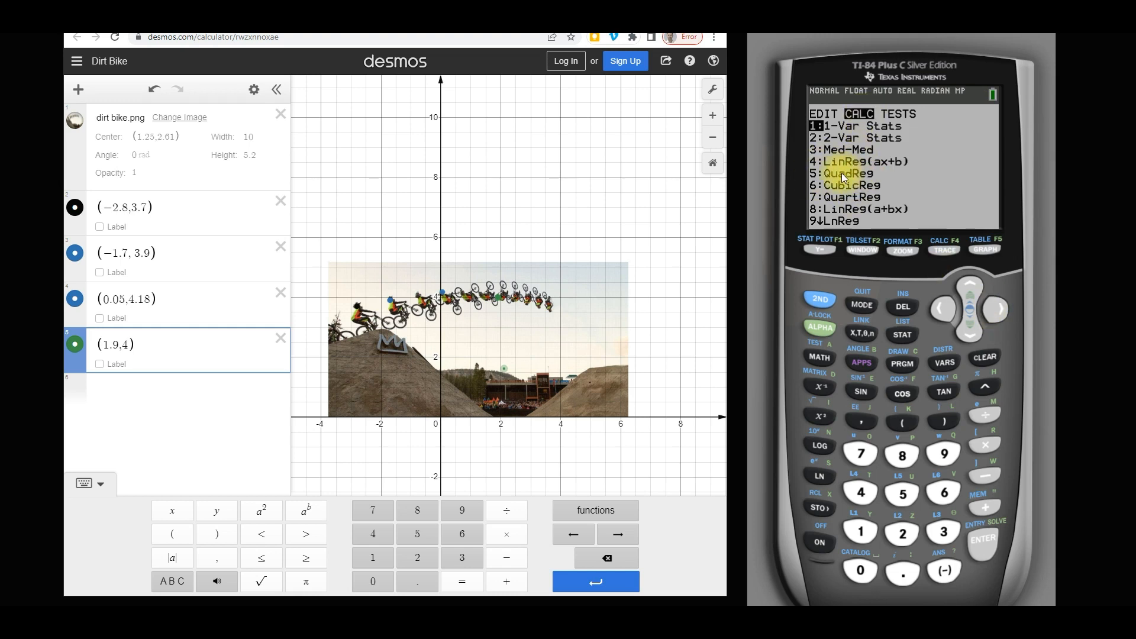
left_click(964, 335)
left_click(963, 335)
left_click(963, 335)
left_click(963, 335)
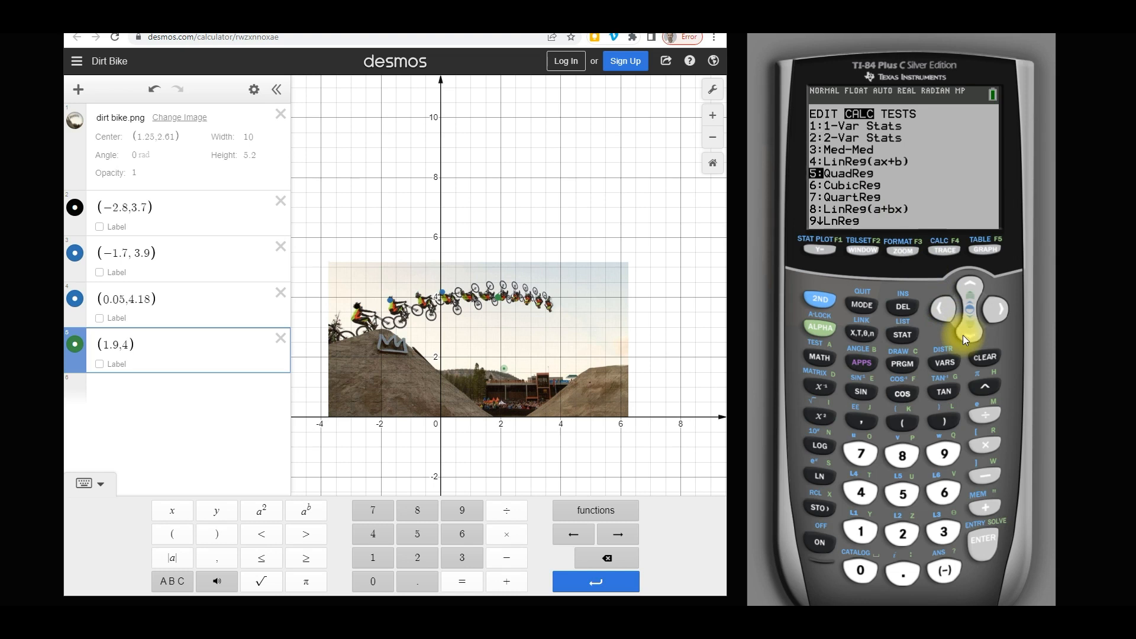
left_click(991, 549)
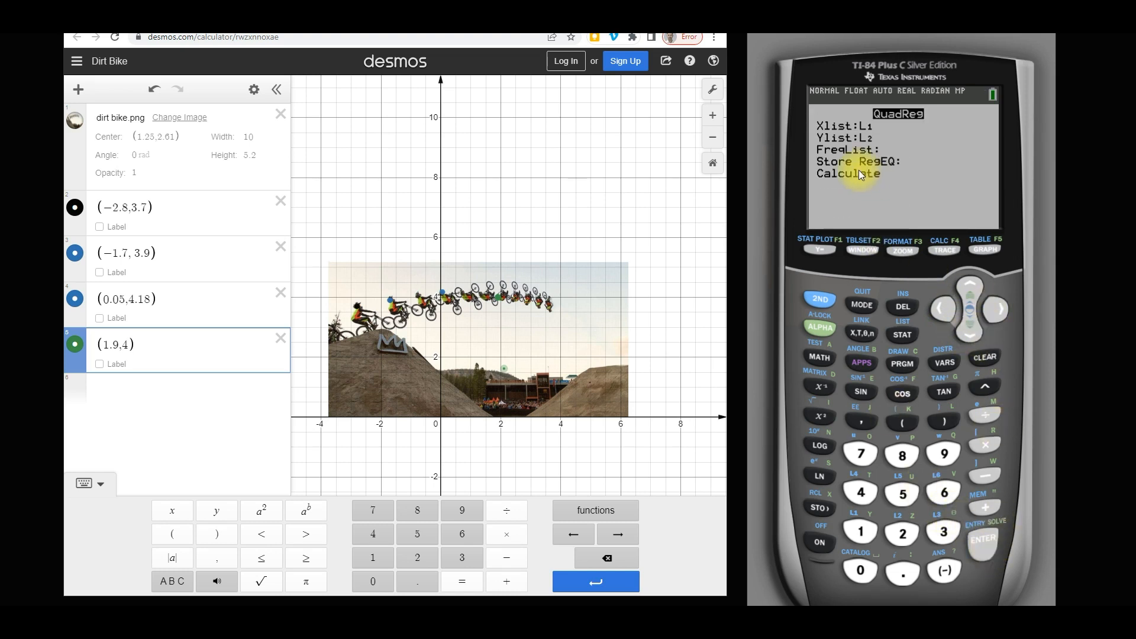
left_click(964, 332)
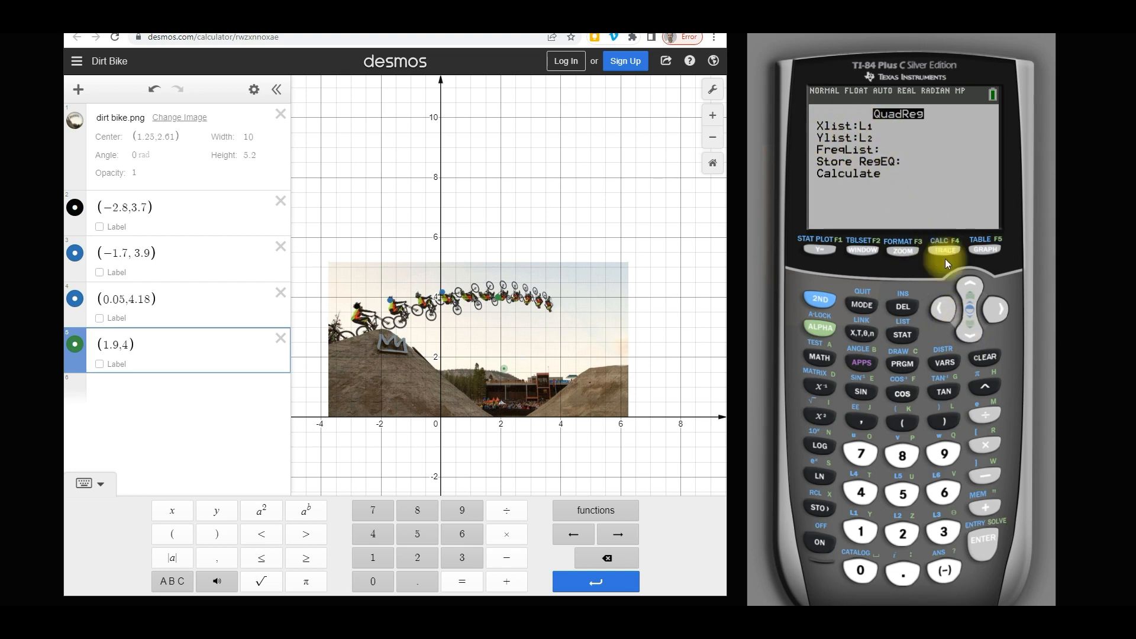
left_click(970, 328)
left_click(971, 328)
left_click(971, 328)
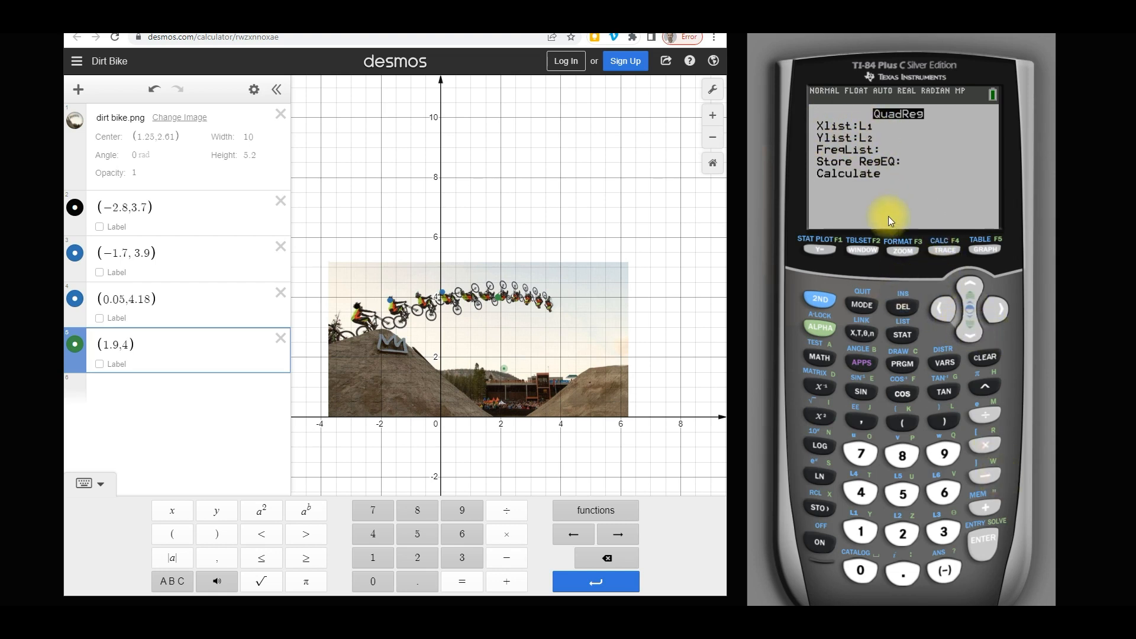
left_click(988, 553)
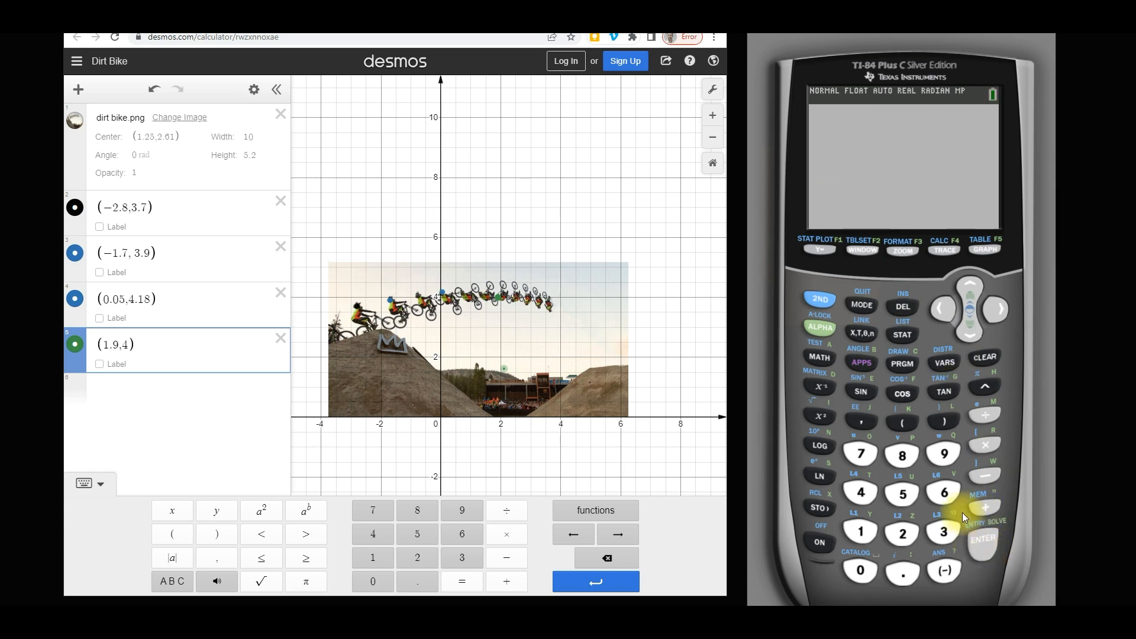
Step: In Desmos, start a new expression below the points with the quadratic term y = -0.0497x²
left_click(167, 390)
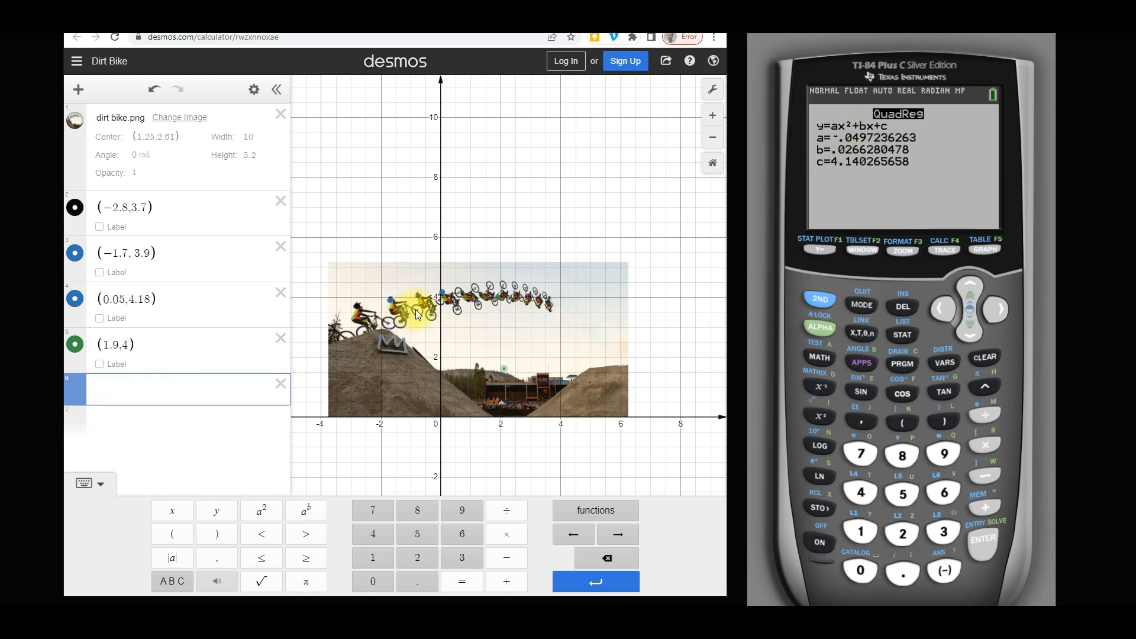
type("y= −")
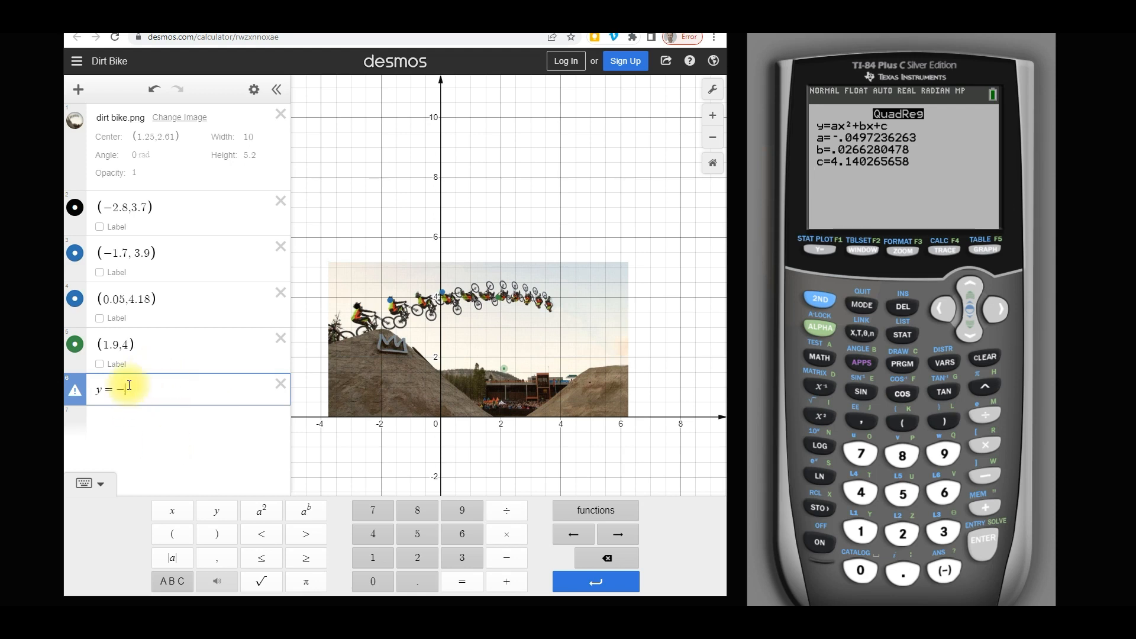
type("-0")
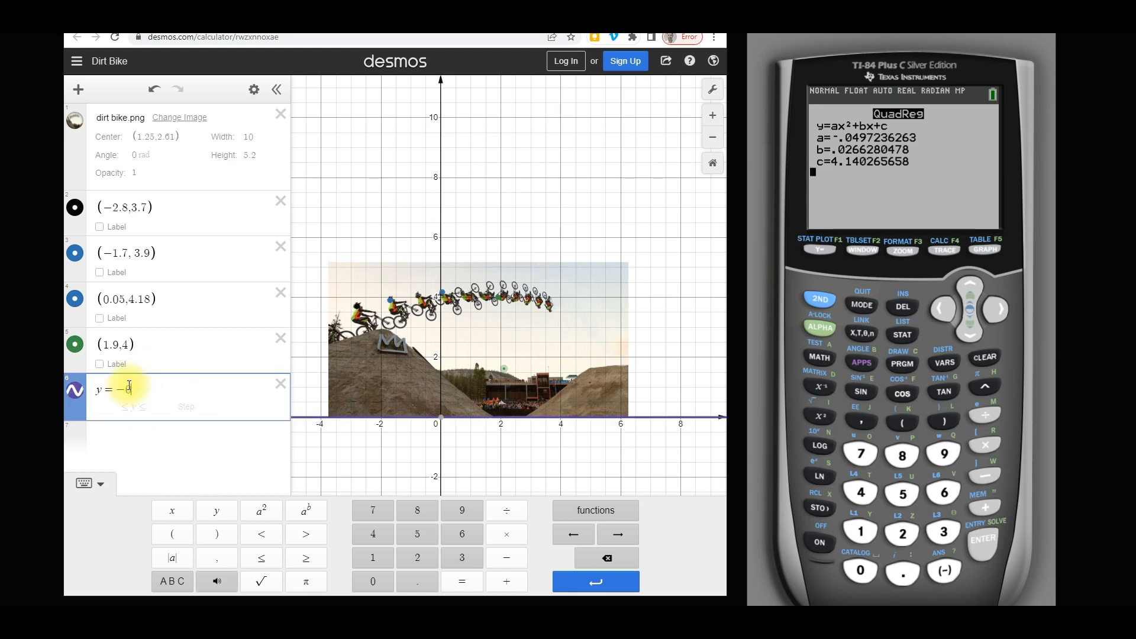
type(".0497x")
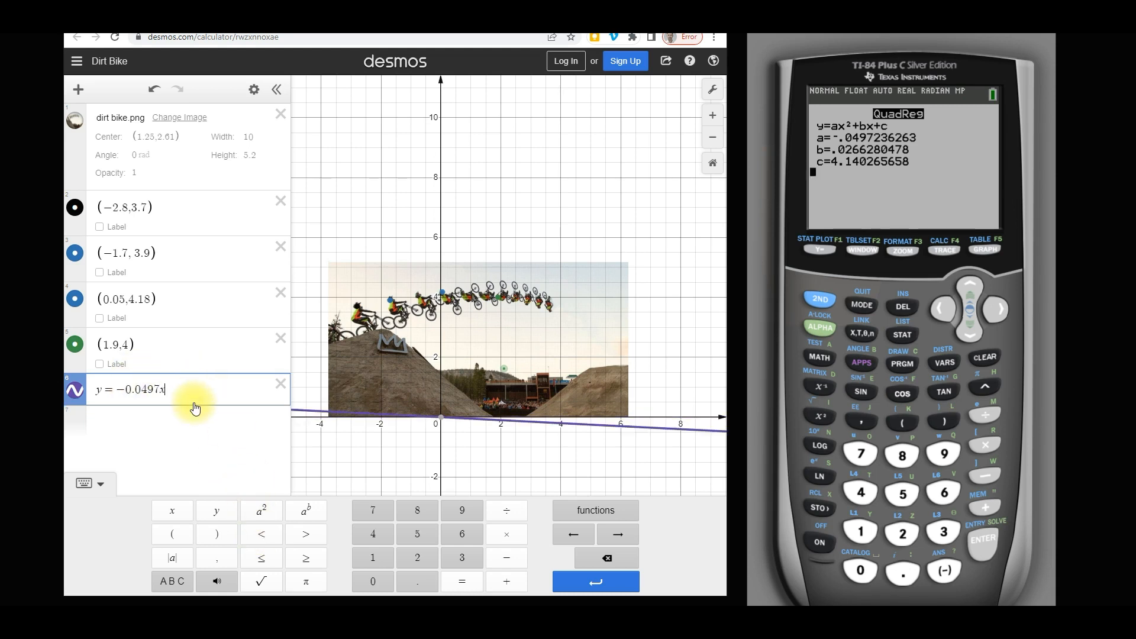
left_click(85, 483)
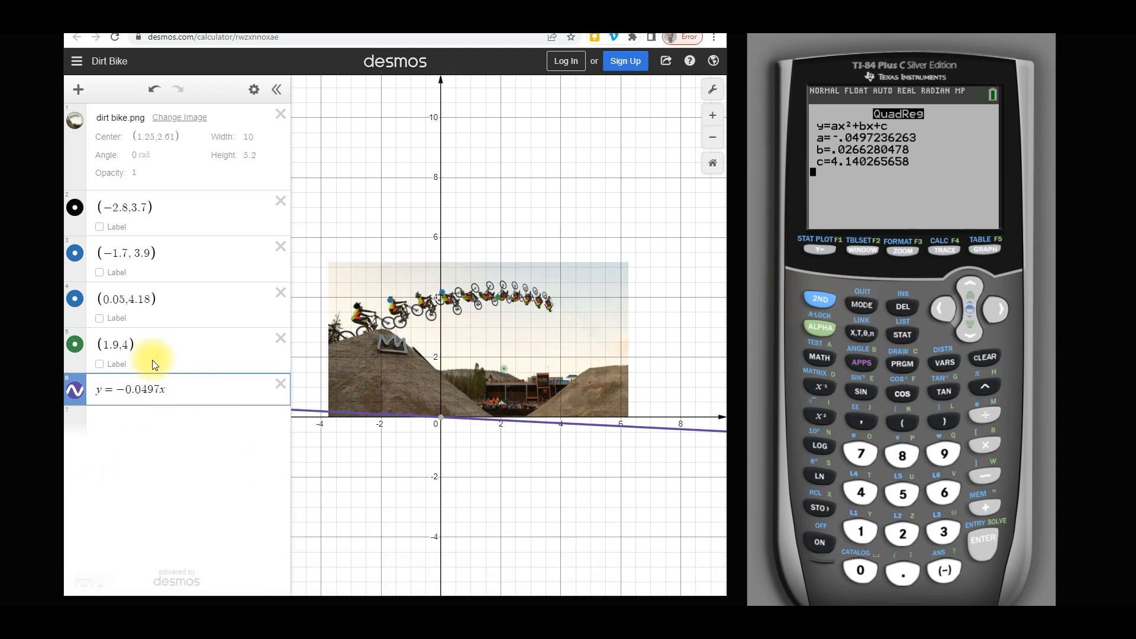
left_click(84, 582)
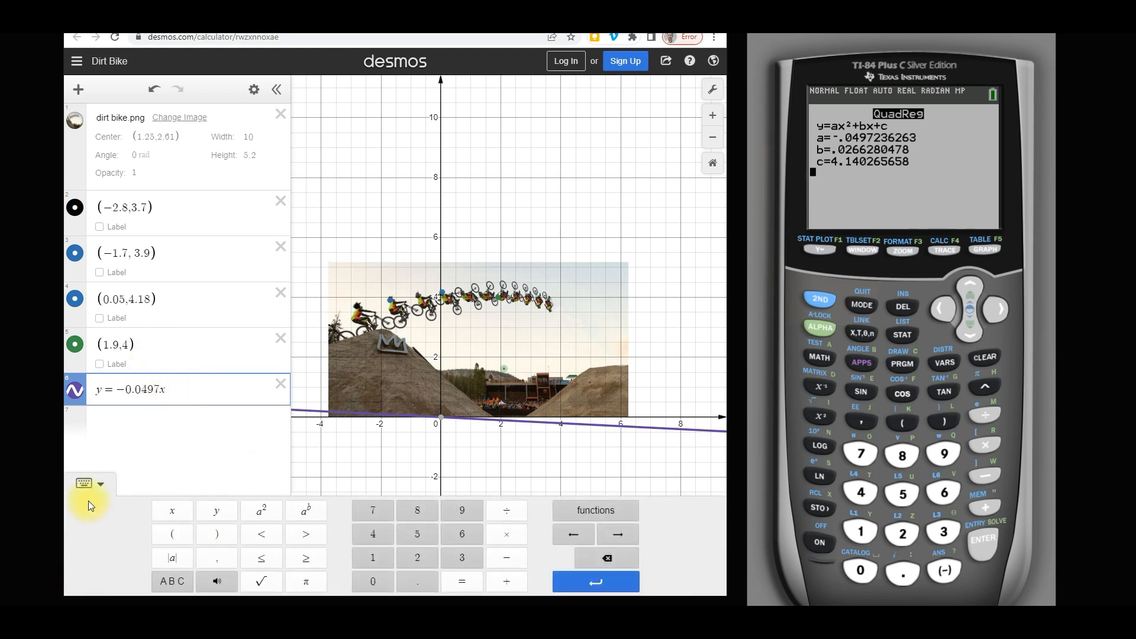
left_click(256, 508)
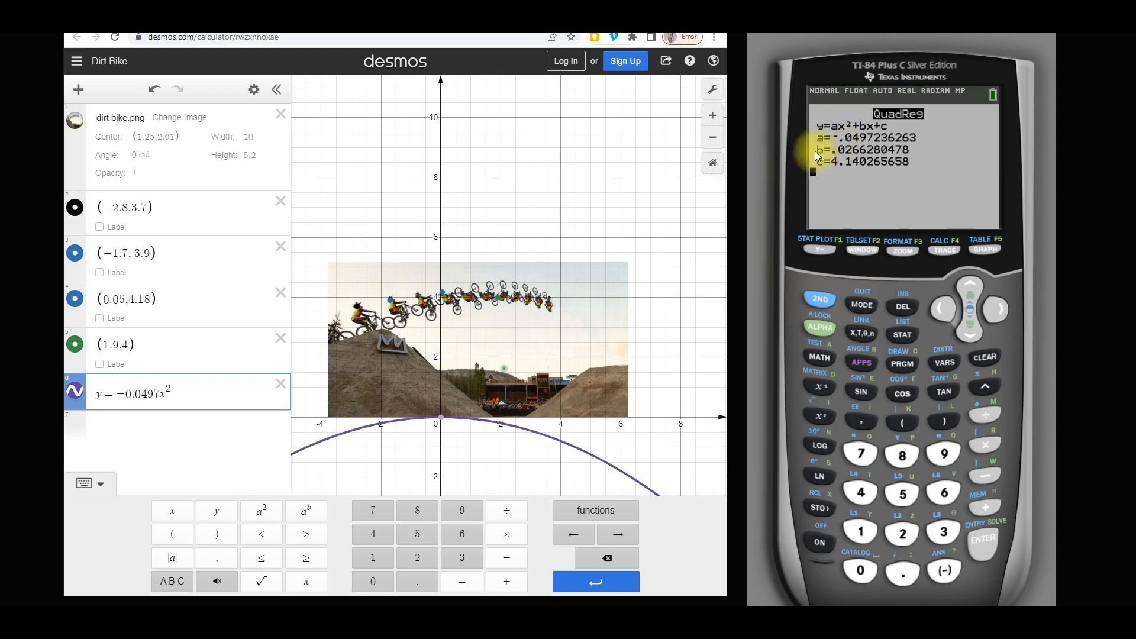
Step: Complete the quadratic equation by adding the terms + 0.0266x + 4.14
type("+ ")
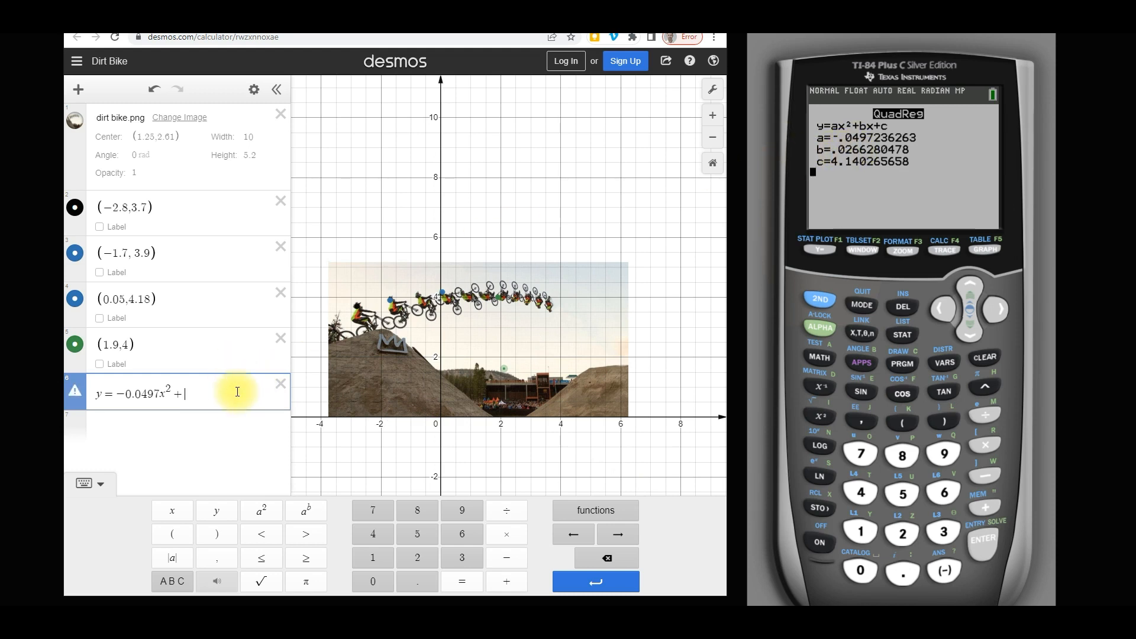
type("0.0266x")
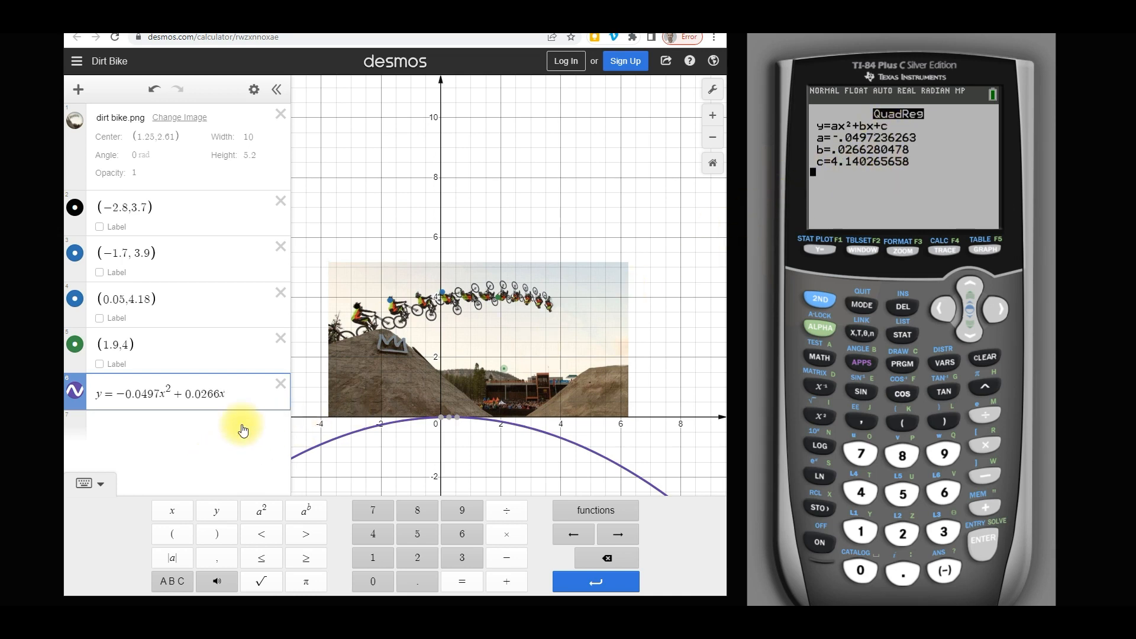
type("+ 4")
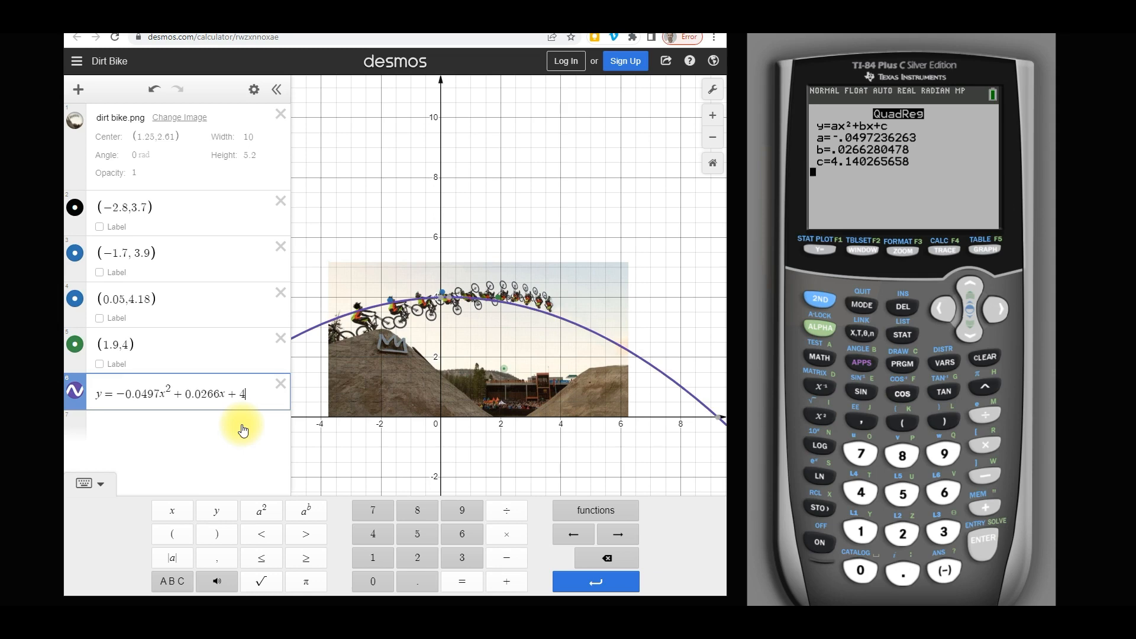
type(".14")
Step: Show the graph full screen and examine how closely the parabola follows the dirt bike's jump path
key("F11")
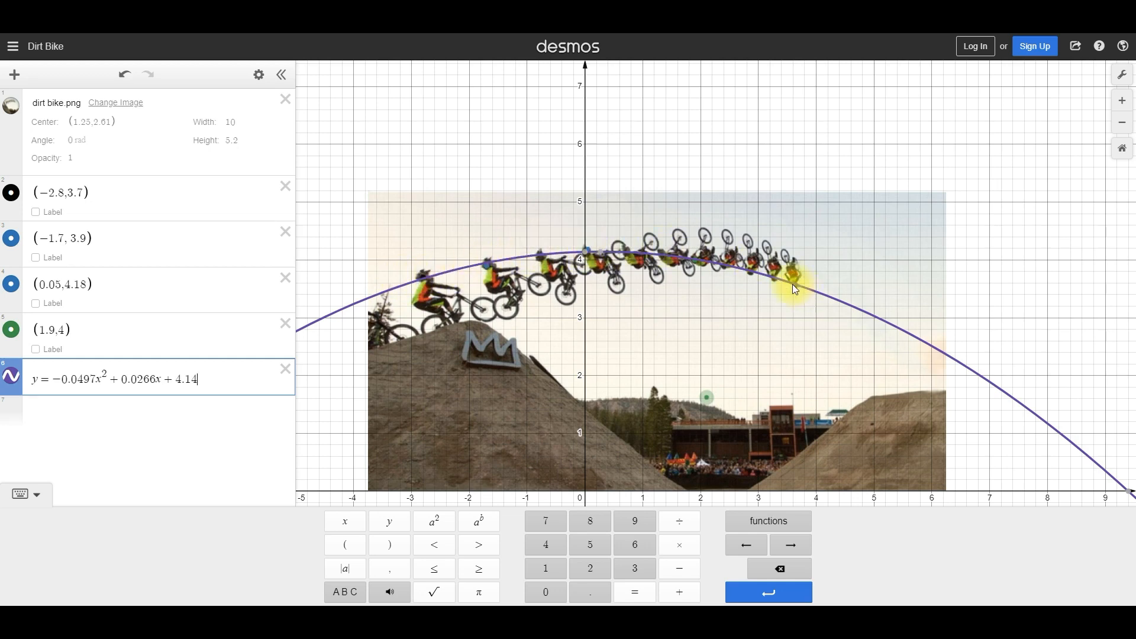
scroll(530, 343, "down", 5)
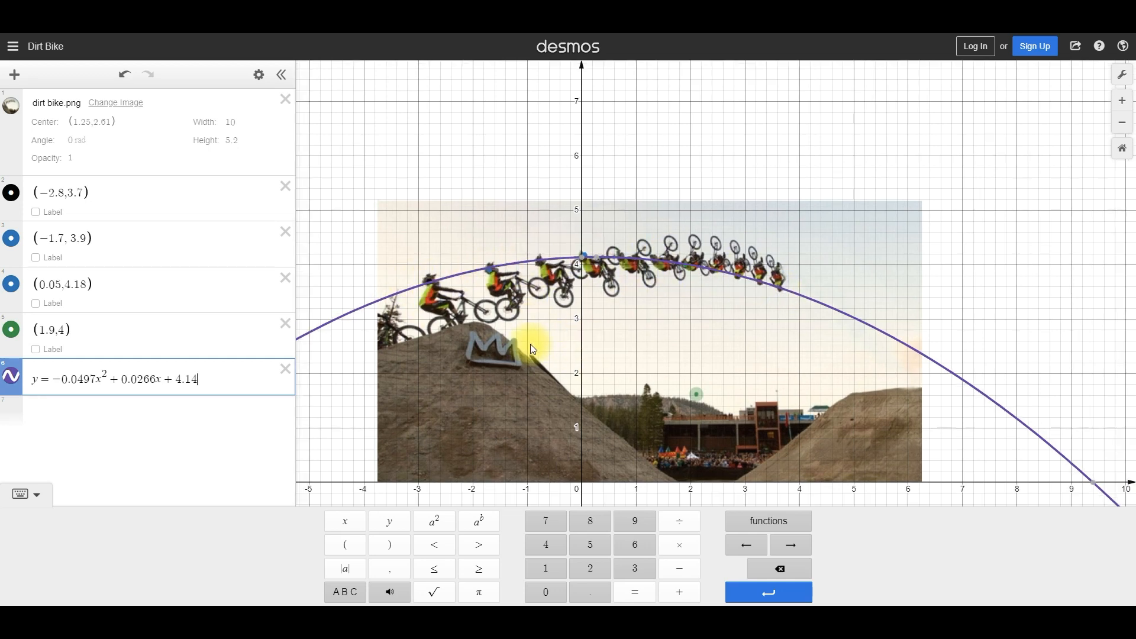
scroll(531, 344, "up", 2)
scroll(532, 343, "up", 2)
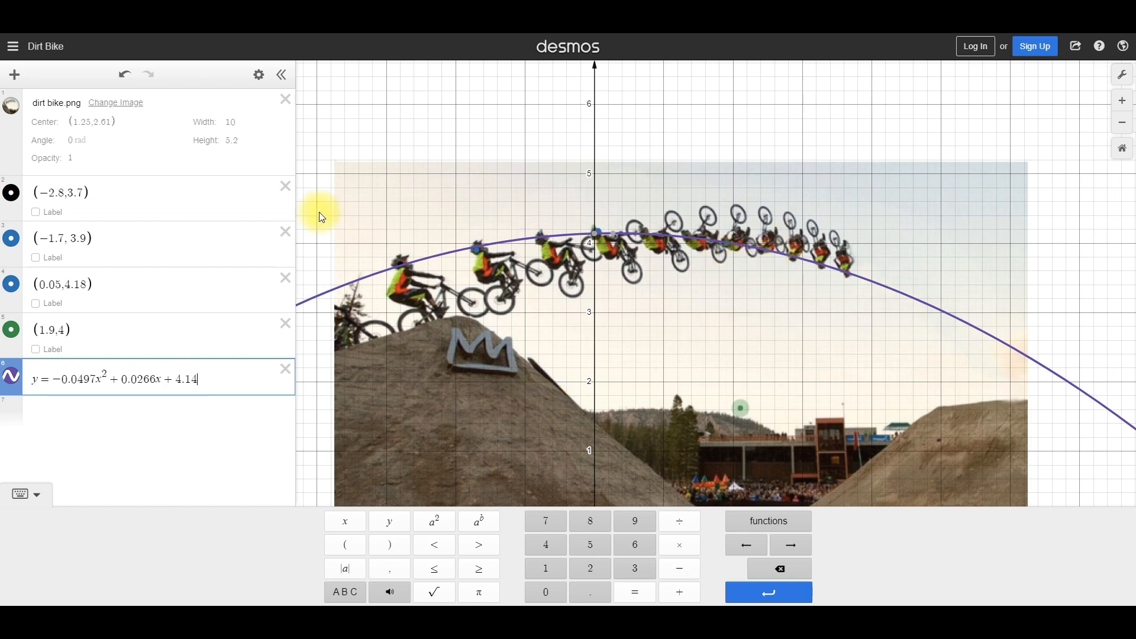
scroll(364, 254, "down", 1)
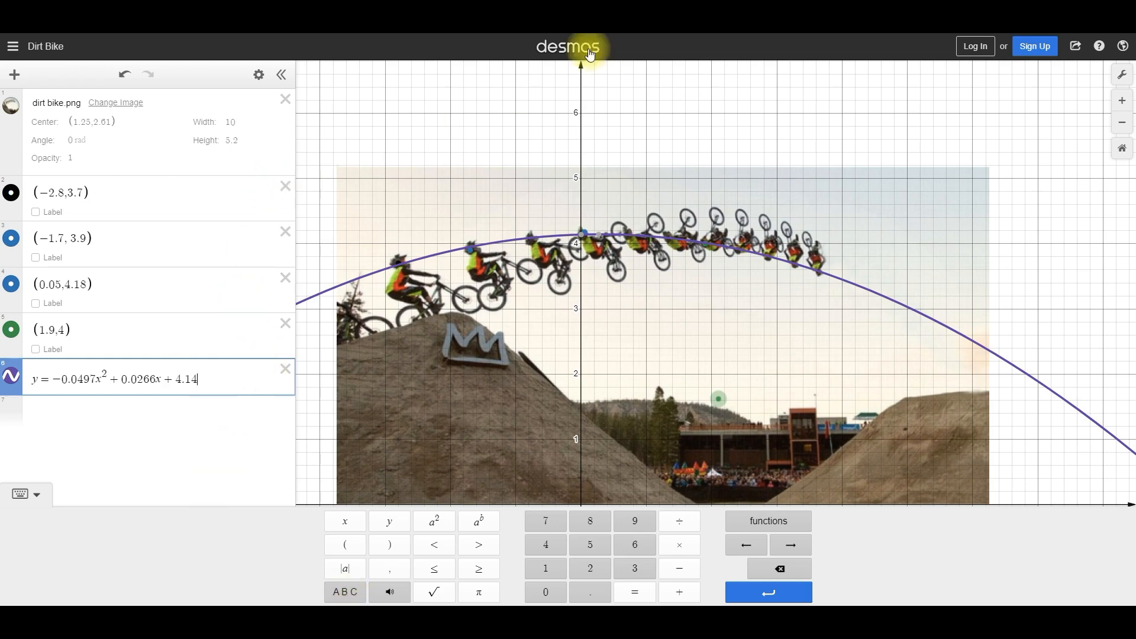
Step: Open google.ca in a new browser tab and search for "famous bridges"
key("ctrl+t")
type("google.ca")
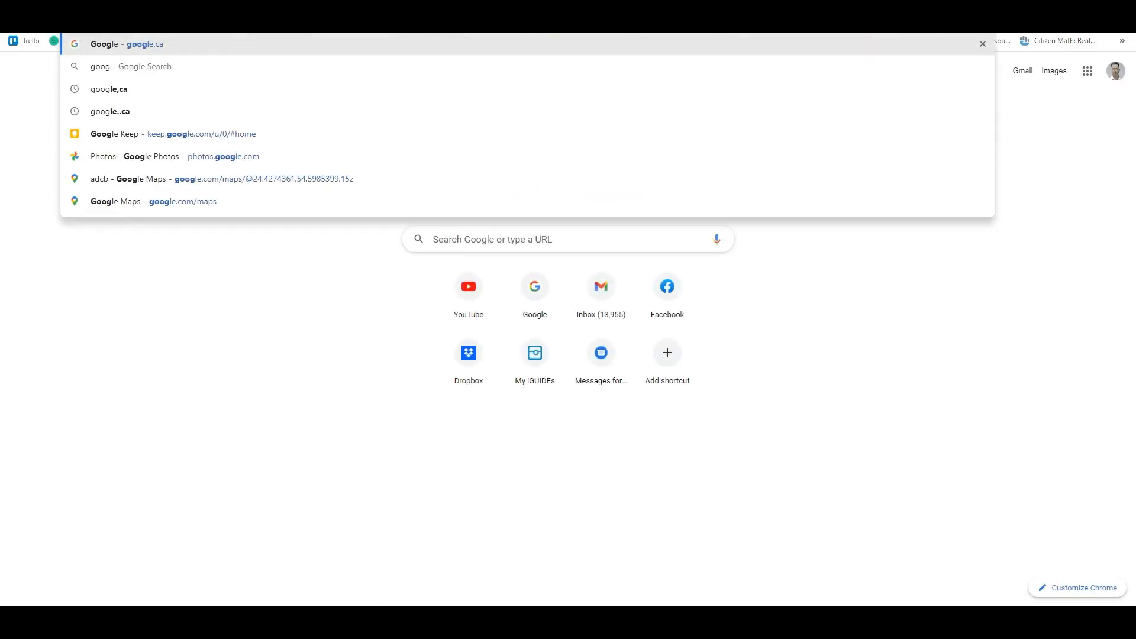
key("Return")
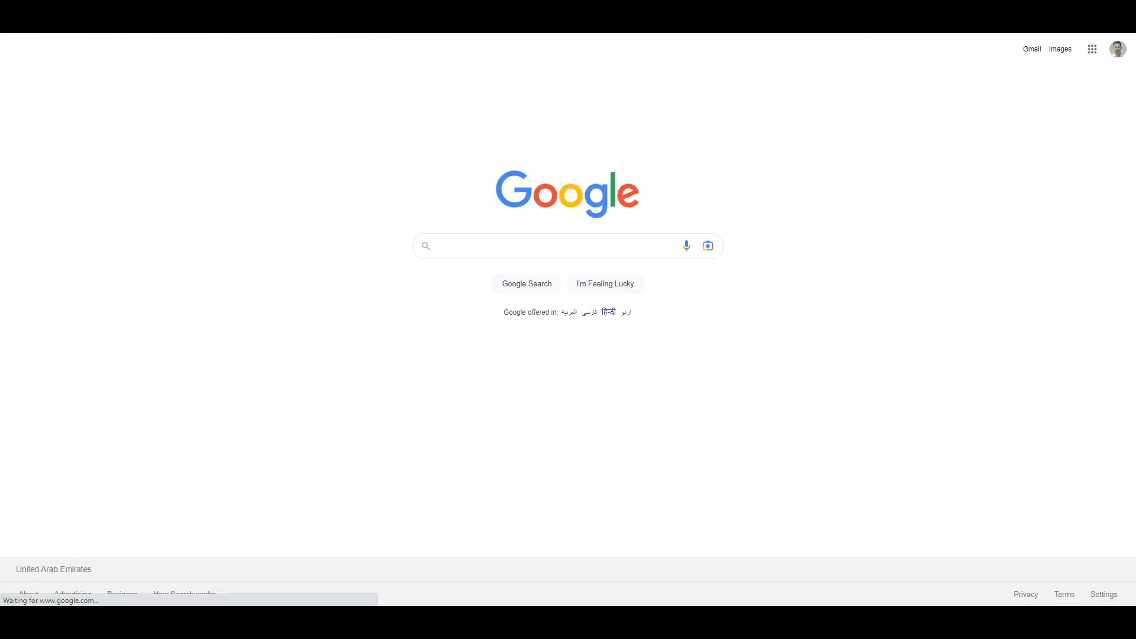
type("famous bridges")
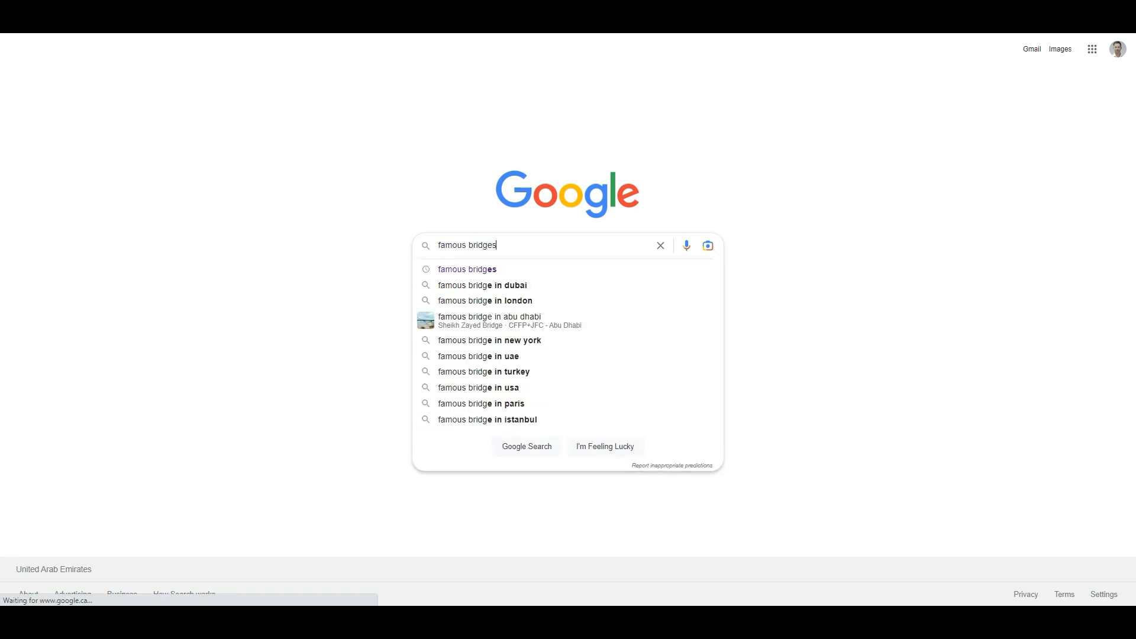
key("Return")
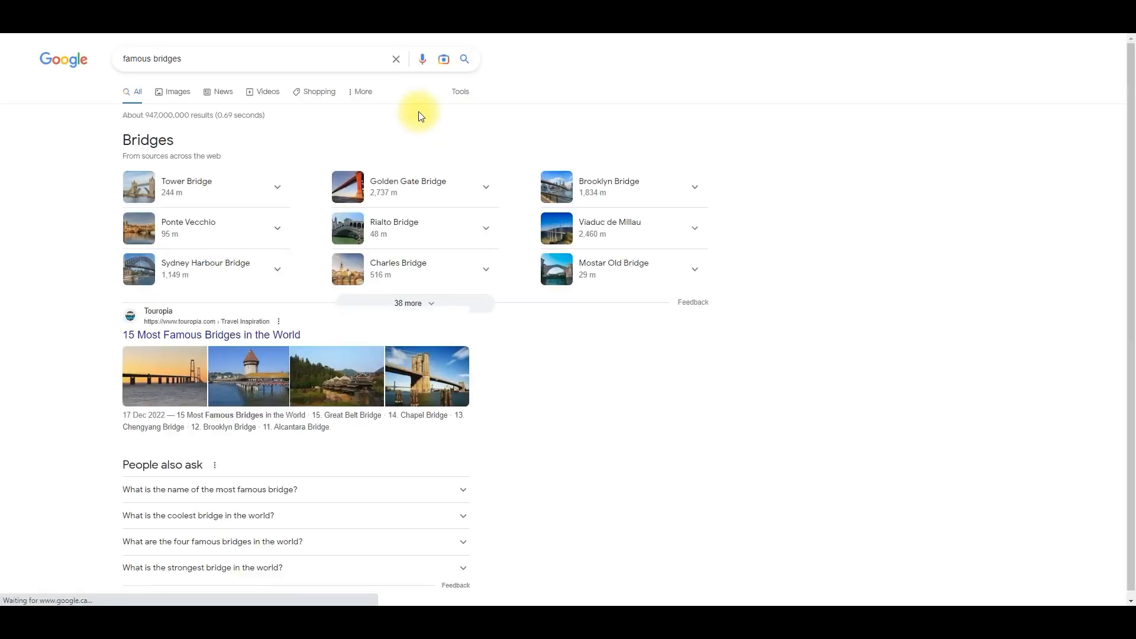
Step: Switch to the image results and open the Travel Triangle picture of the steel arch bridge at sunset
left_click(168, 97)
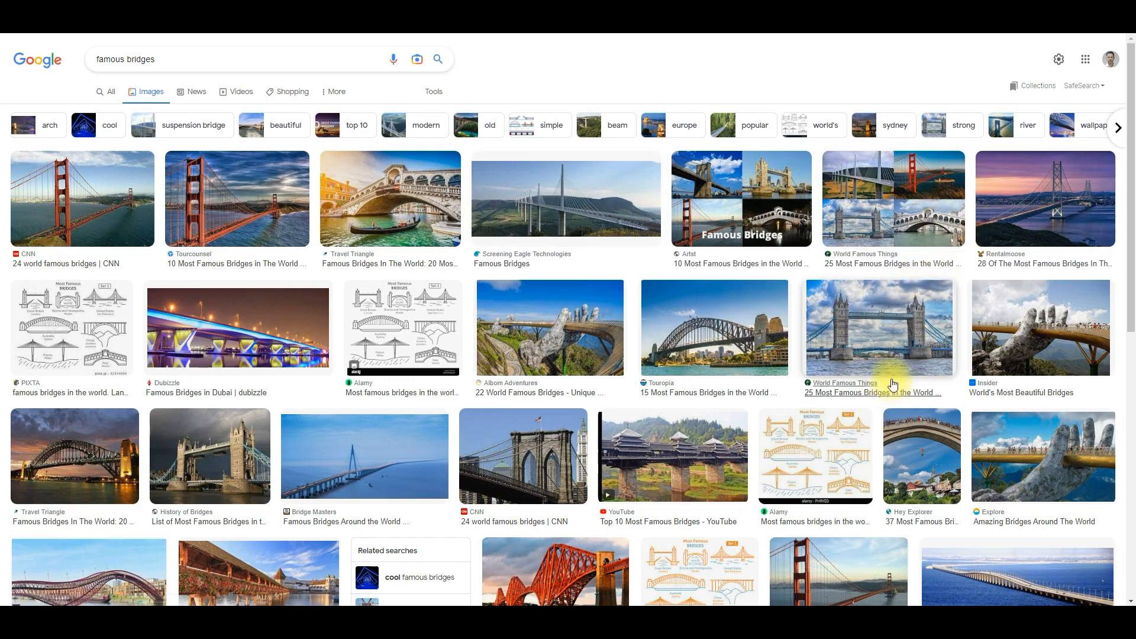
scroll(308, 445, "down", 1)
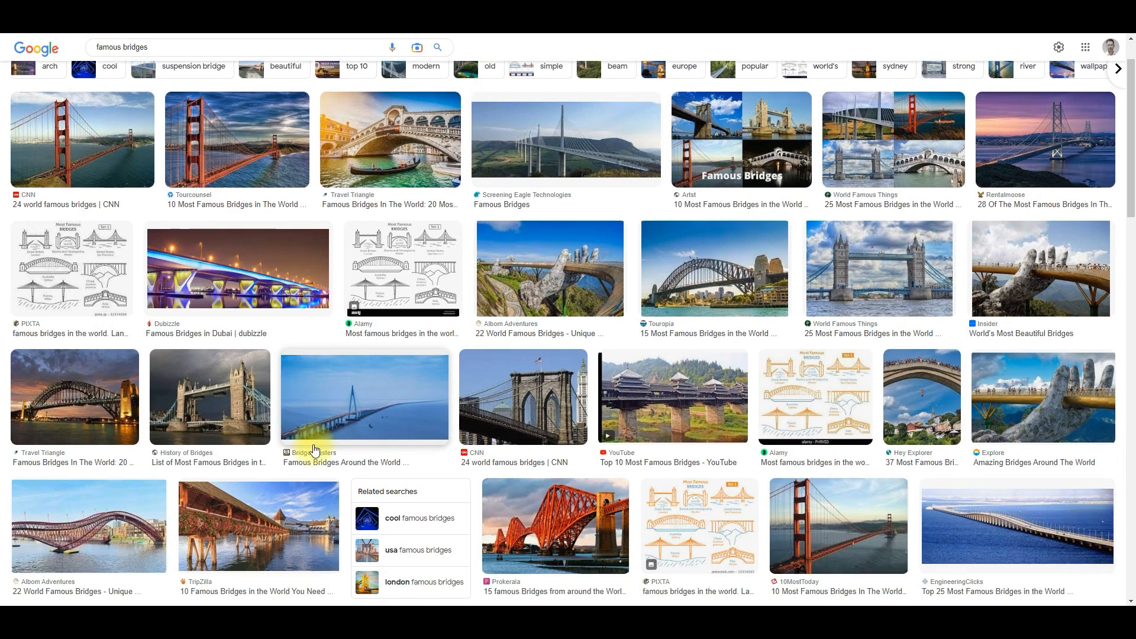
left_click(55, 412)
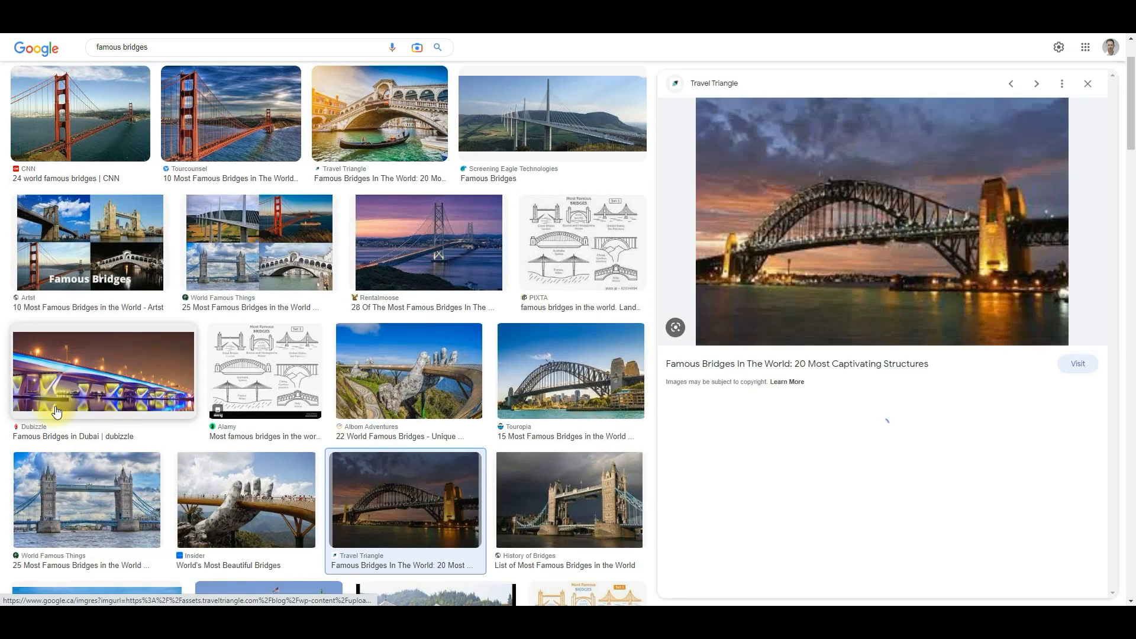
Step: Save the opened steel arch bridge picture to the Desktop as Sydney-Harbour-Bridge in WEBP format
right_click(820, 243)
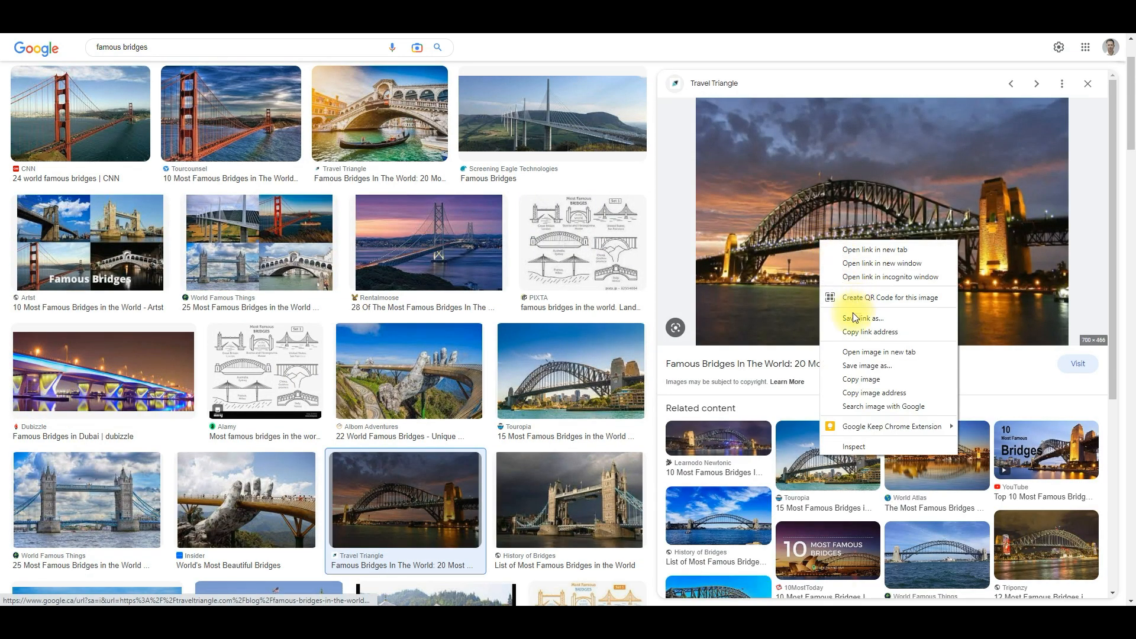
left_click(859, 366)
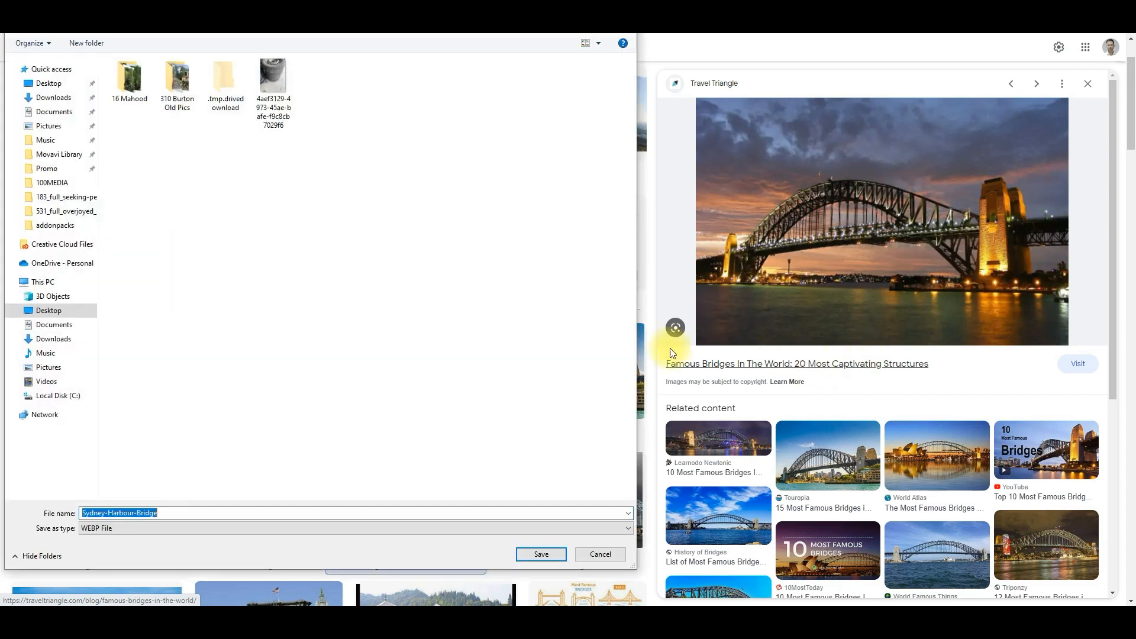
left_click(43, 84)
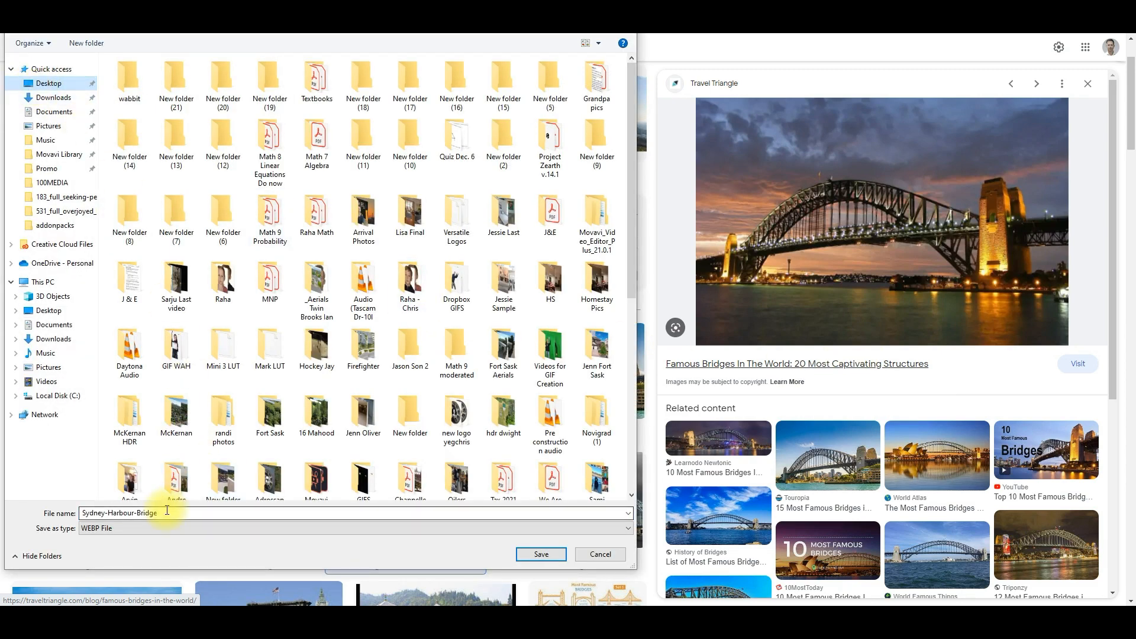
left_click(549, 559)
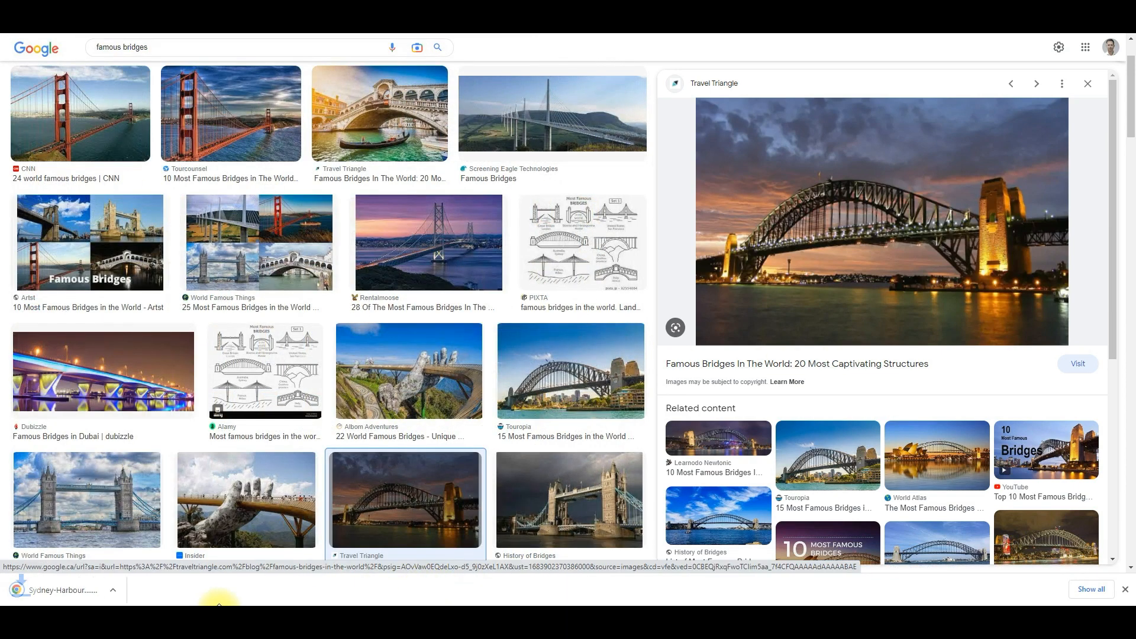
Step: Switch back to the Desmos graph and insert the Sydney-Harbour-Bridge picture from the Desktop as a new image item
left_click(246, 614)
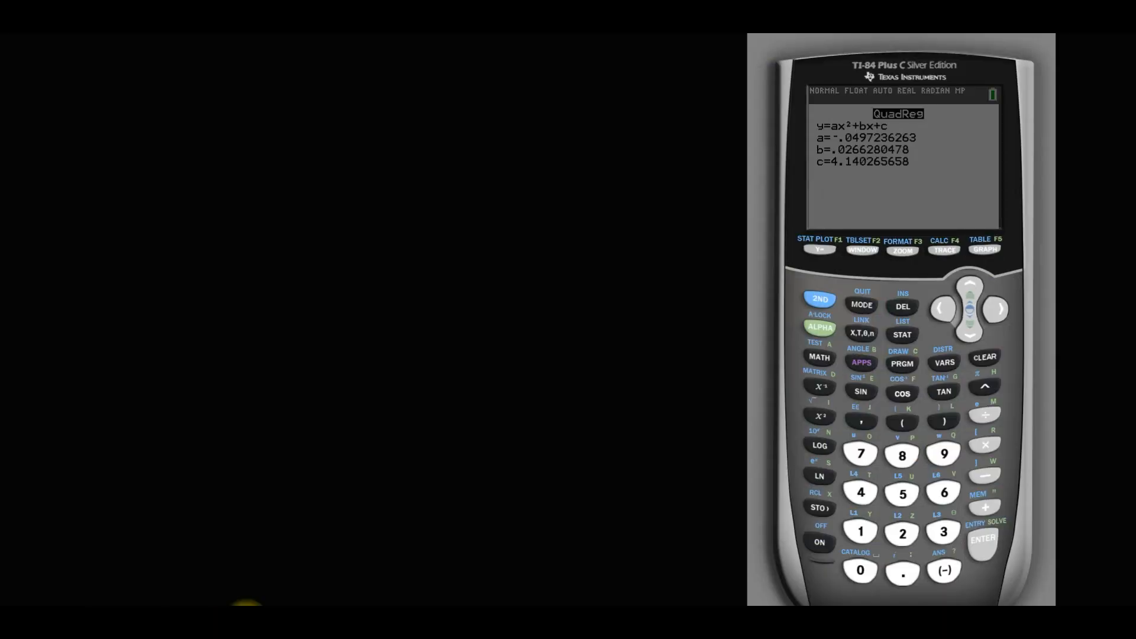
left_click(246, 615)
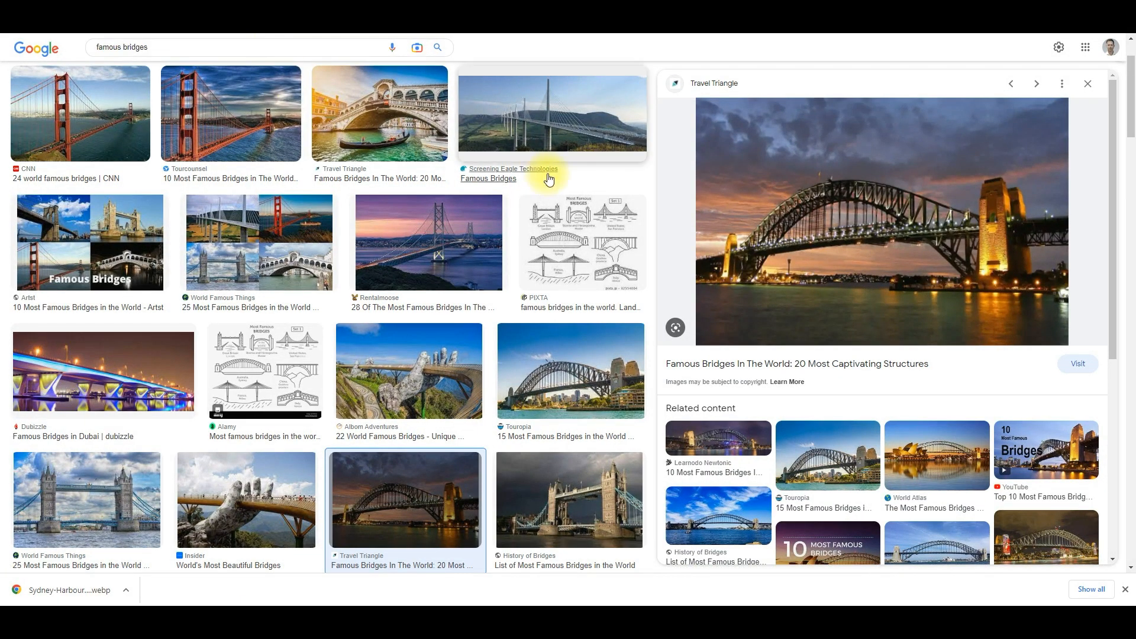
left_click(518, 11)
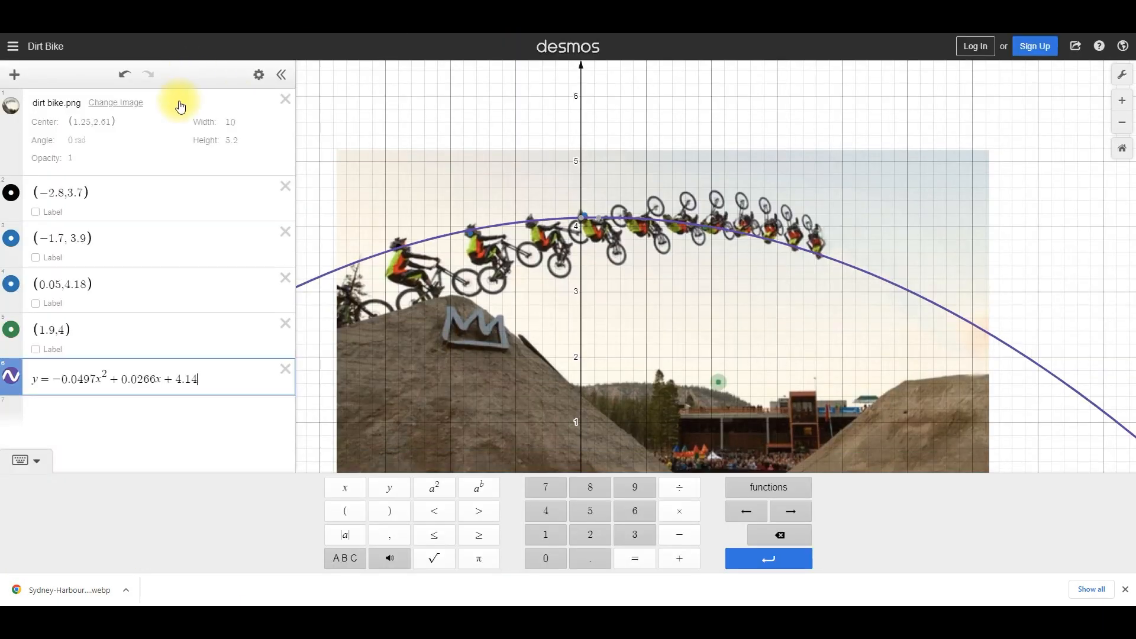
left_click(14, 74)
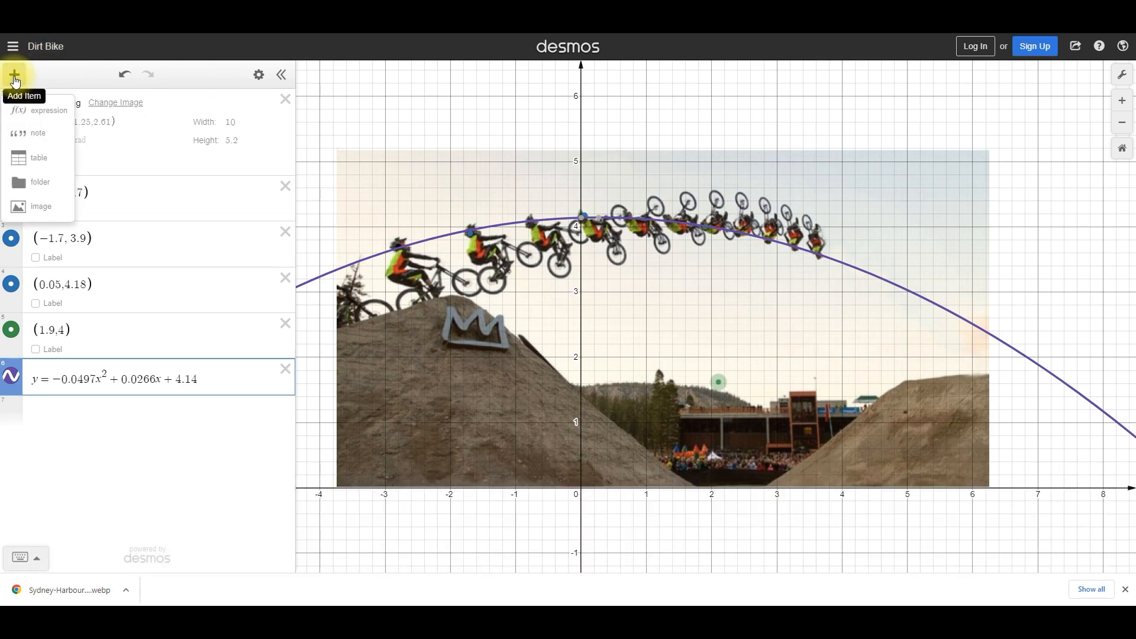
left_click(35, 208)
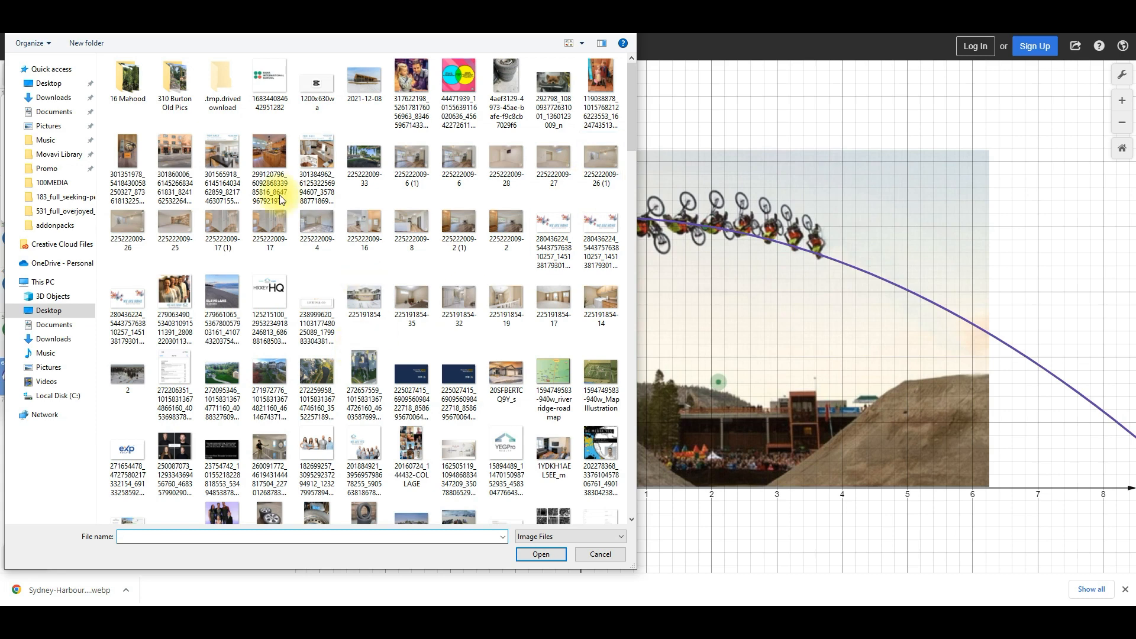
left_click(60, 82)
scroll(374, 302, "down", 5)
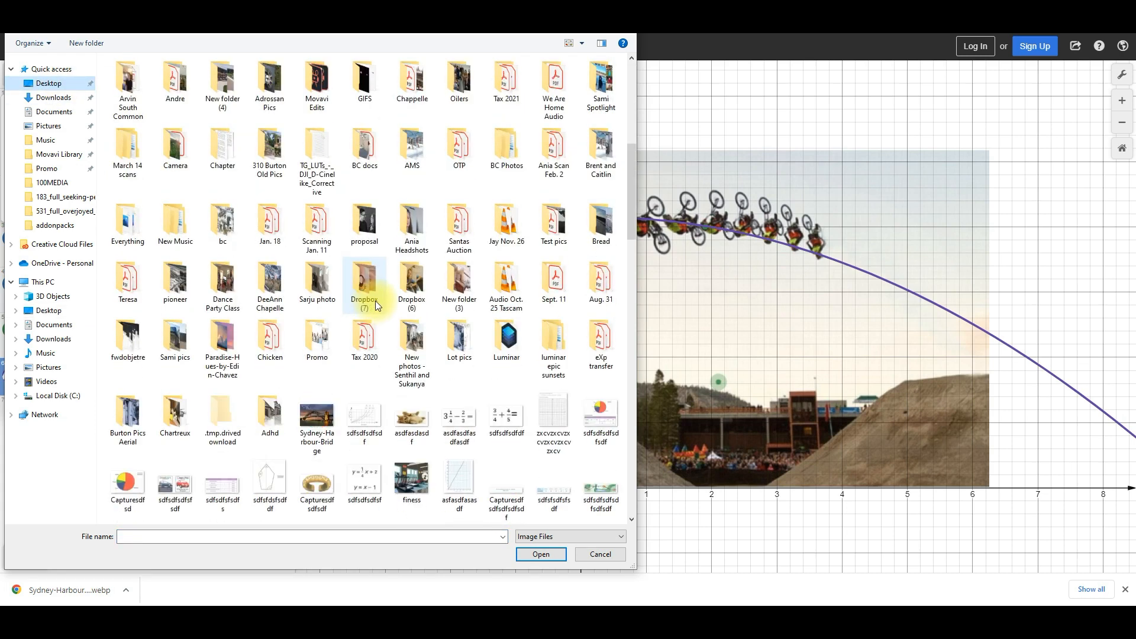
left_click(312, 421)
double_click(312, 420)
Step: Shrink the bridge picture proportionally around the origin to about 5.3 units wide and 3.6 units high
scroll(595, 324, "down", 5)
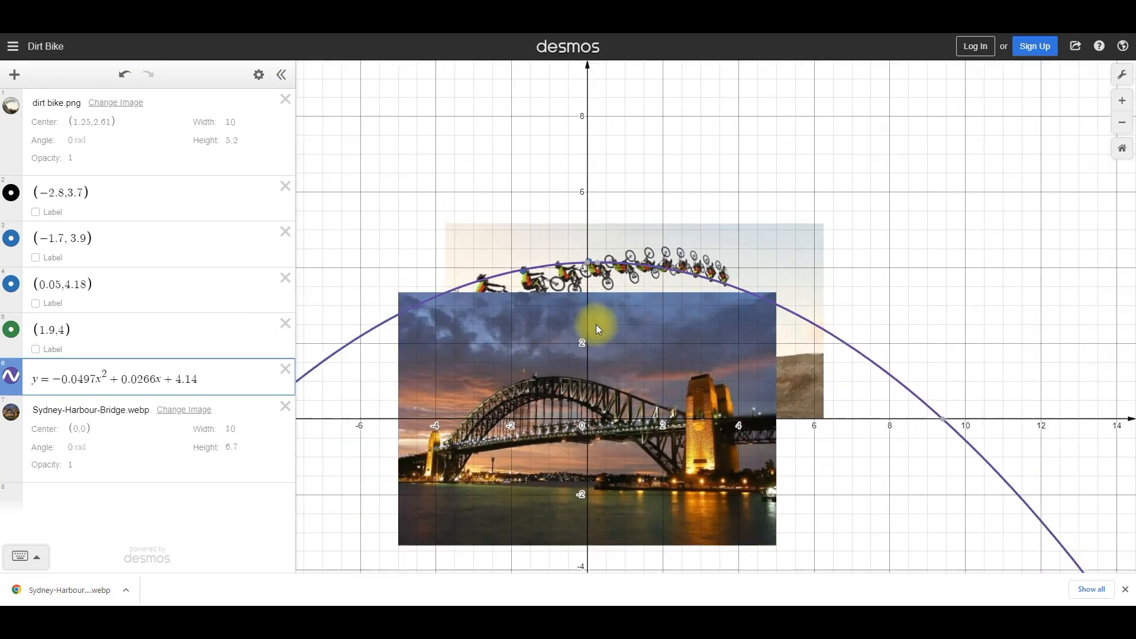
left_click_drag(578, 420, 577, 292)
left_click(524, 323)
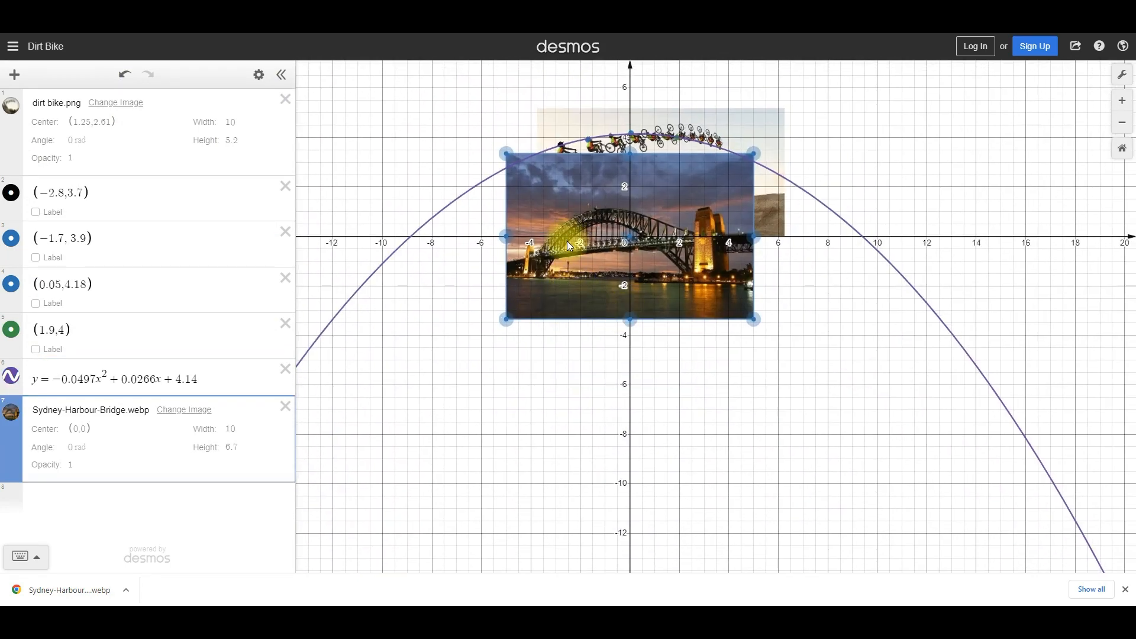
left_click_drag(513, 155, 571, 194)
left_click_drag(644, 249, 628, 241)
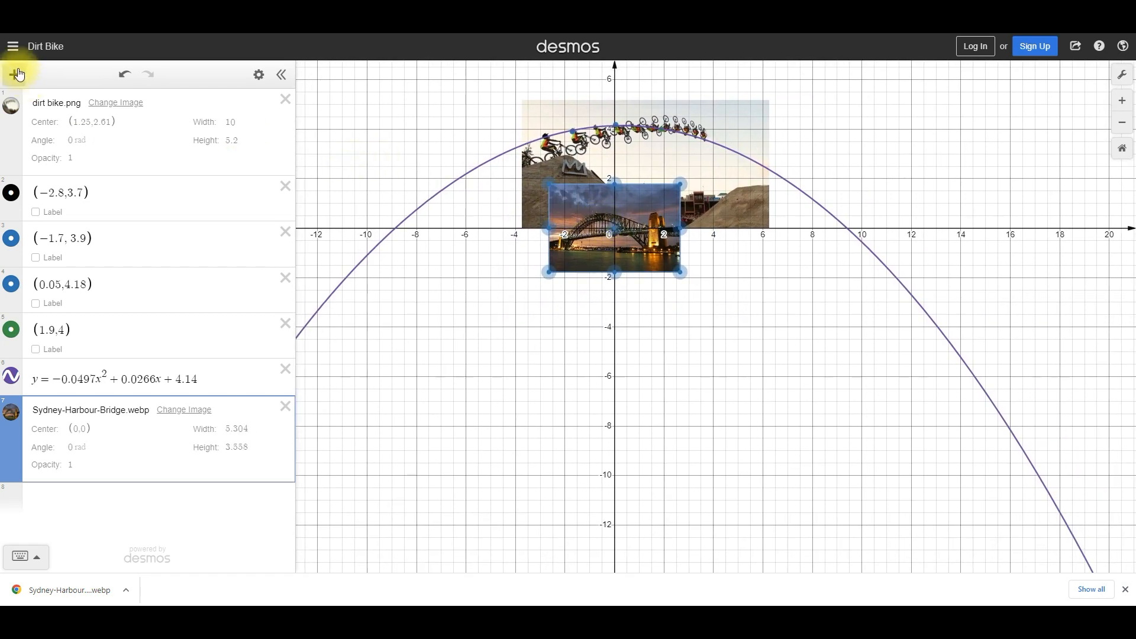
Step: Enlarge the bridge picture proportionally to about 15.9 units wide, keeping it centred on the origin
left_click_drag(548, 184, 403, 125)
scroll(625, 243, "up", 1)
scroll(641, 258, "down", 2)
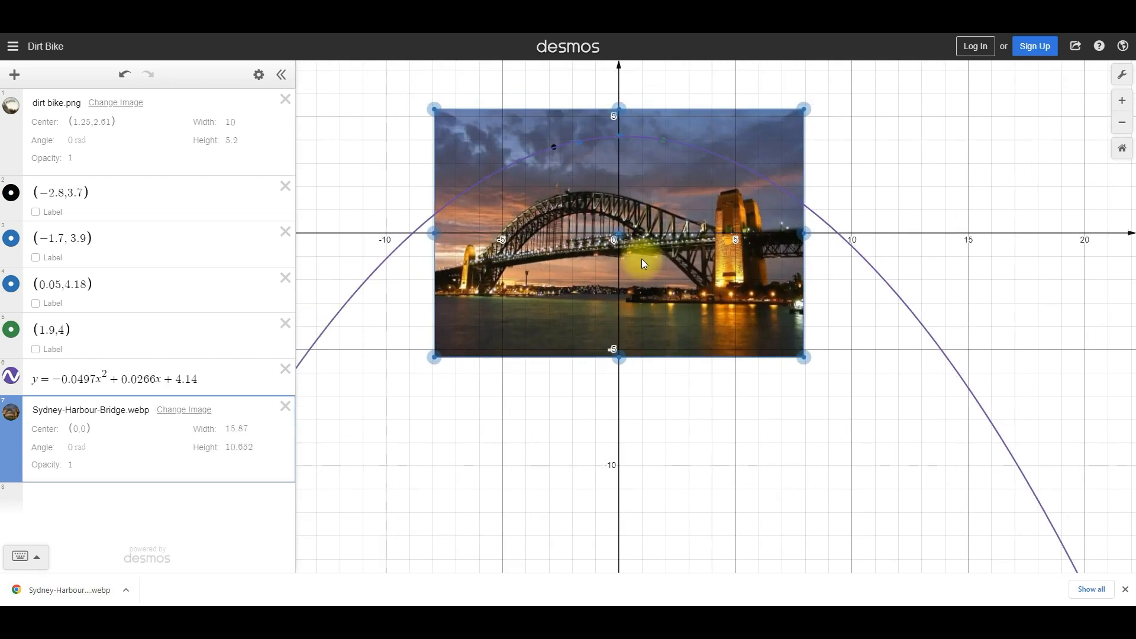